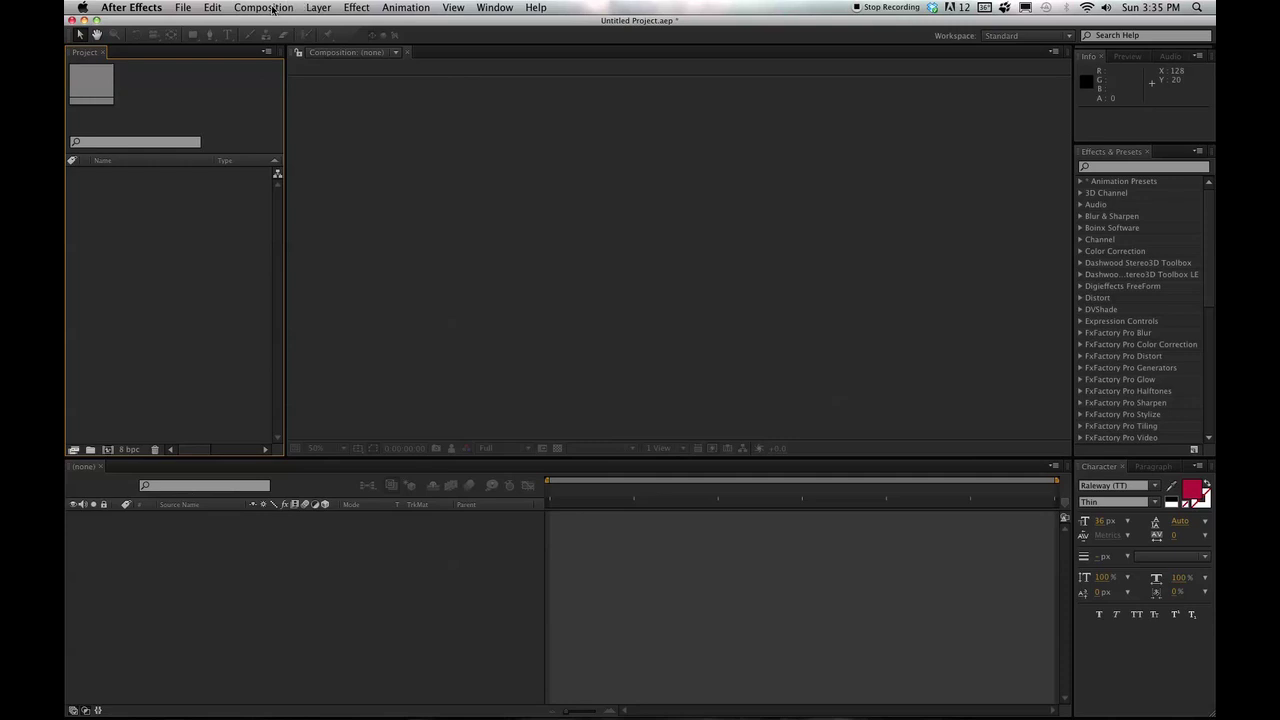
Step: Create a new composition with the HDTV 1080 29.97 preset, a 10-second duration and a white background
left_click(272, 9)
left_click(270, 21)
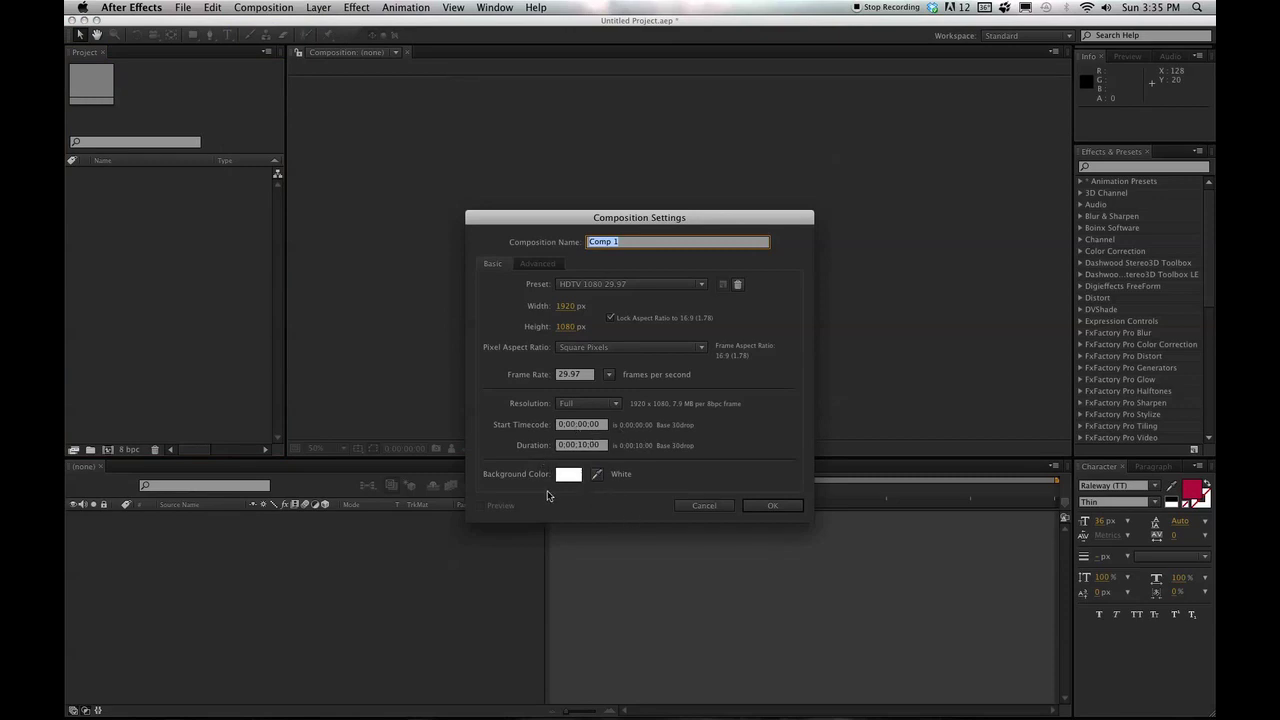
left_click(772, 505)
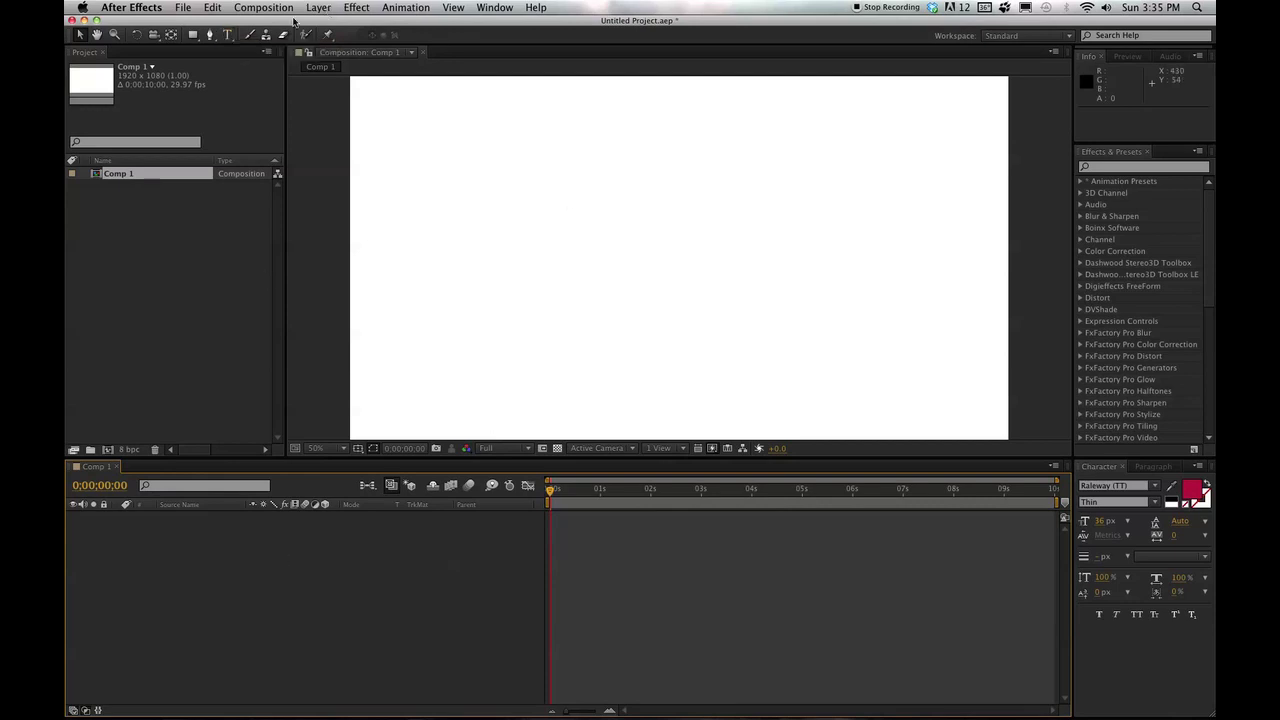
Step: Prepare the Rectangle tool for a new shape with a black stroke and the fill set to None
left_click(194, 36)
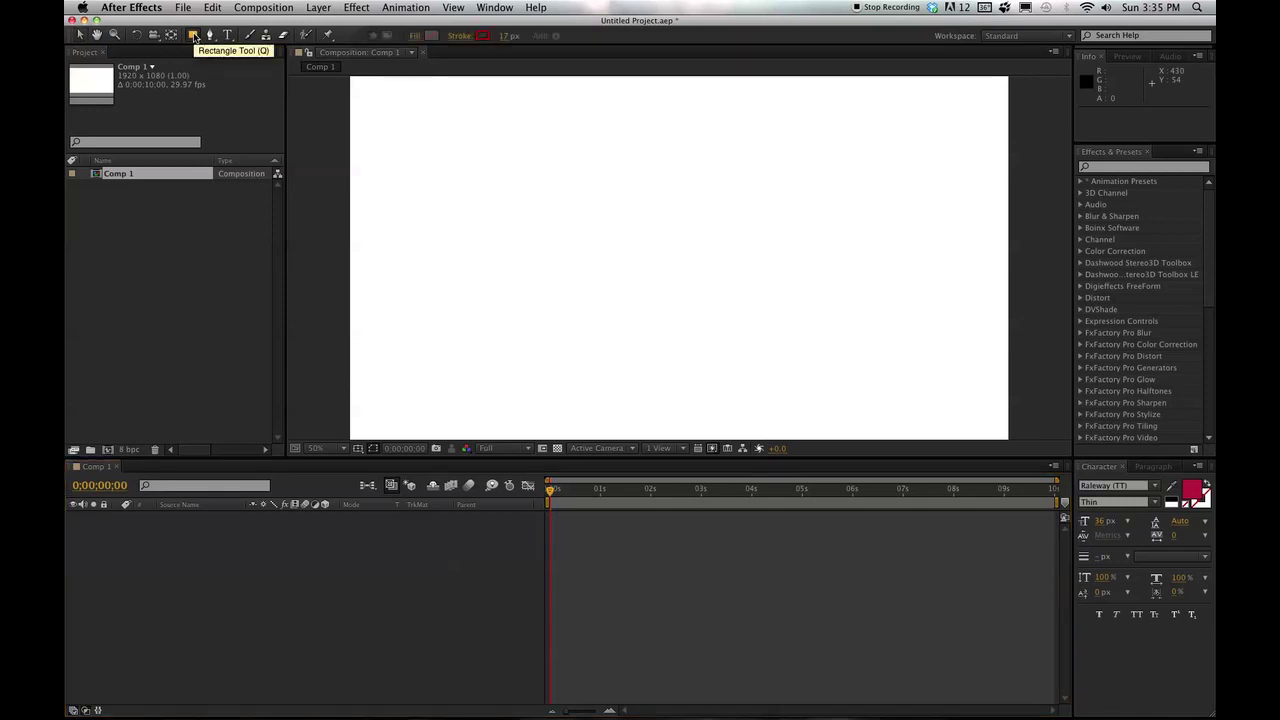
left_click(485, 37)
left_click(218, 411)
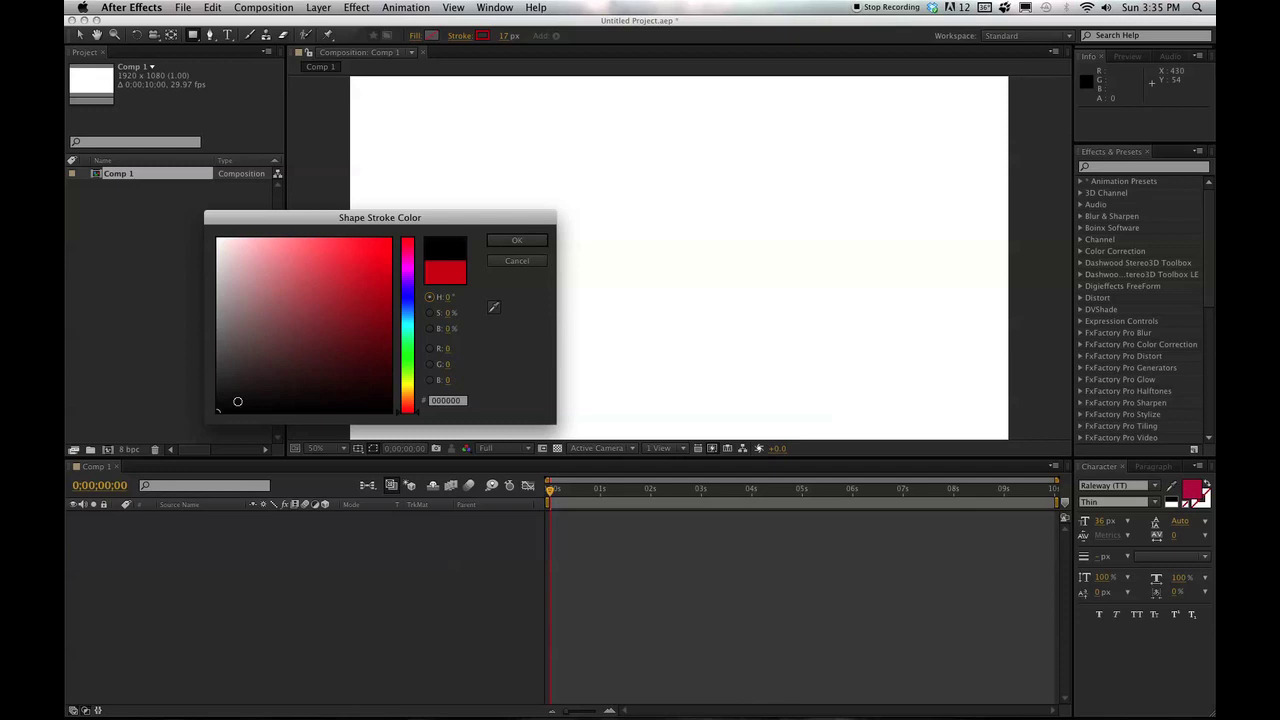
left_click(513, 243)
left_click(414, 36)
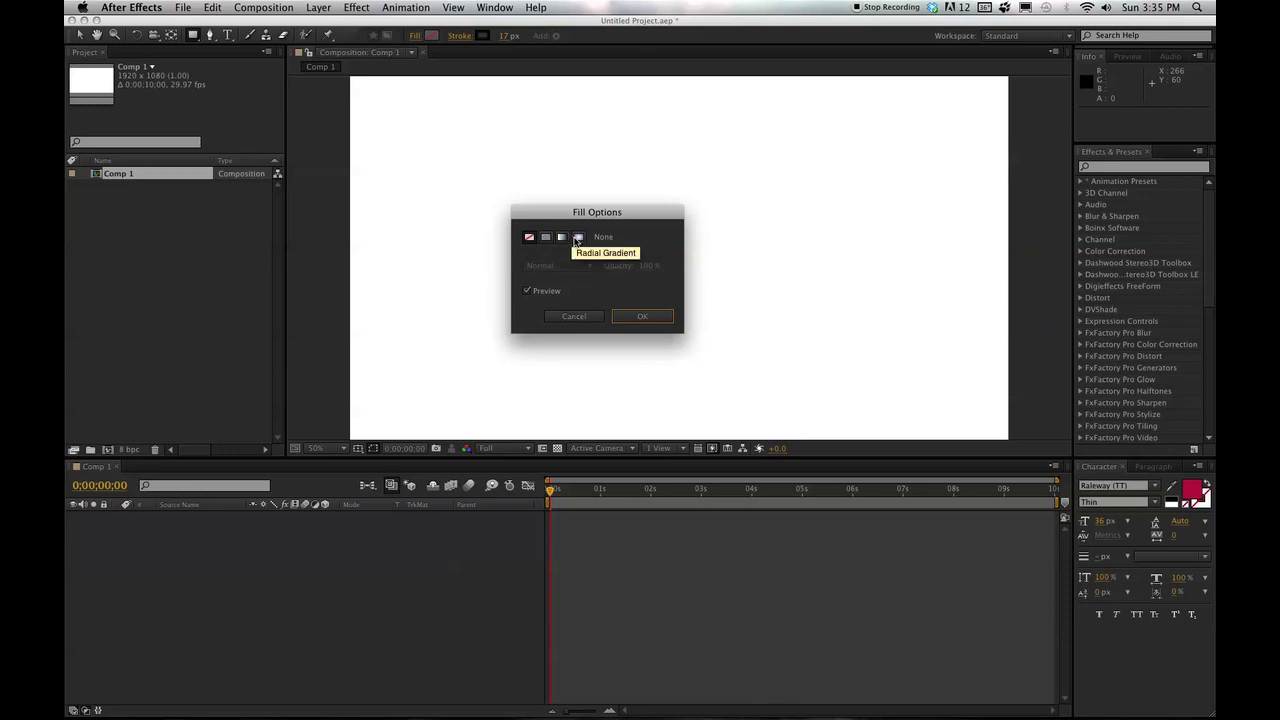
left_click(530, 238)
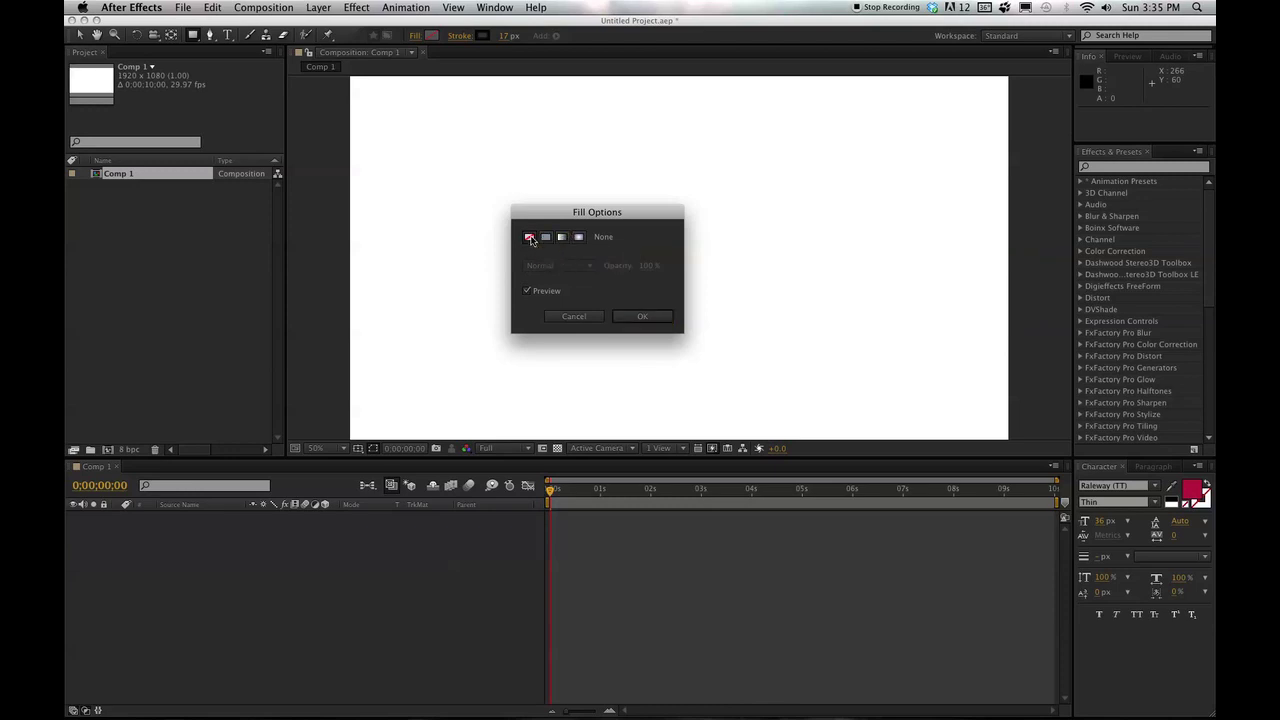
left_click(640, 317)
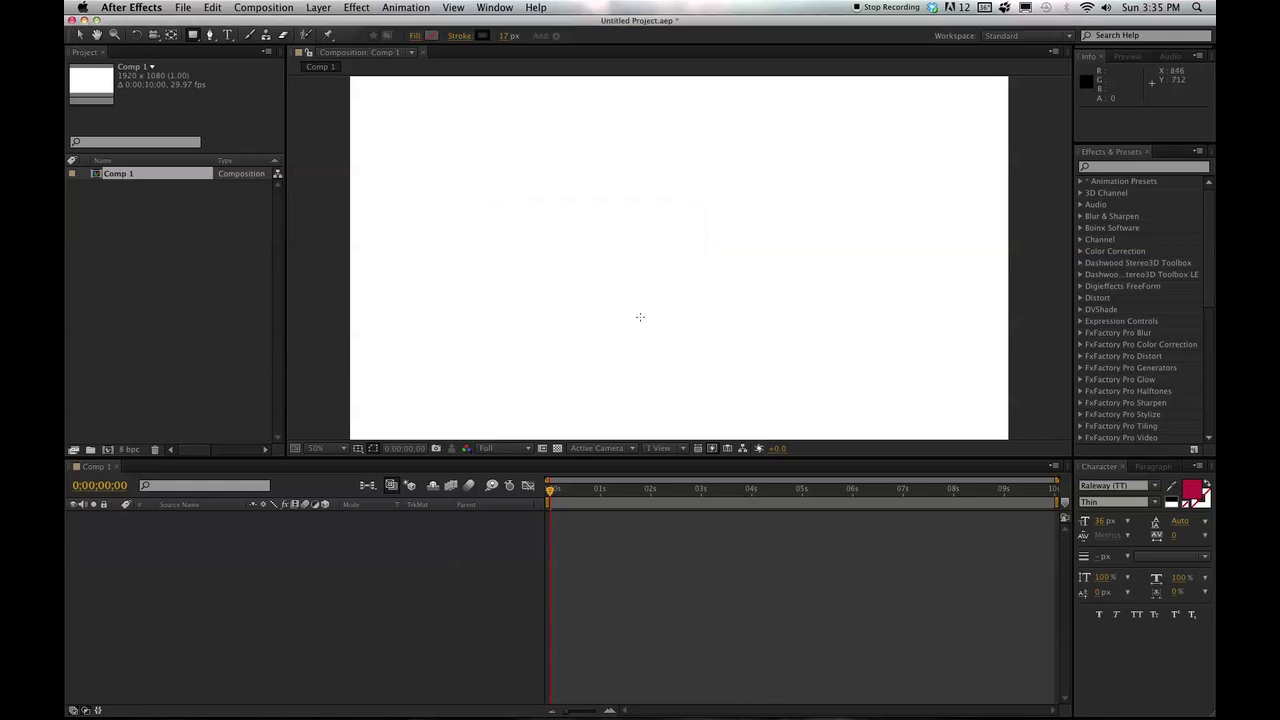
Step: Set the stroke width to 10 px and draw a rectangle about 910 by 606 px around the middle of the composition
left_click(503, 36)
type("10")
left_click_drag(506, 160, 818, 369)
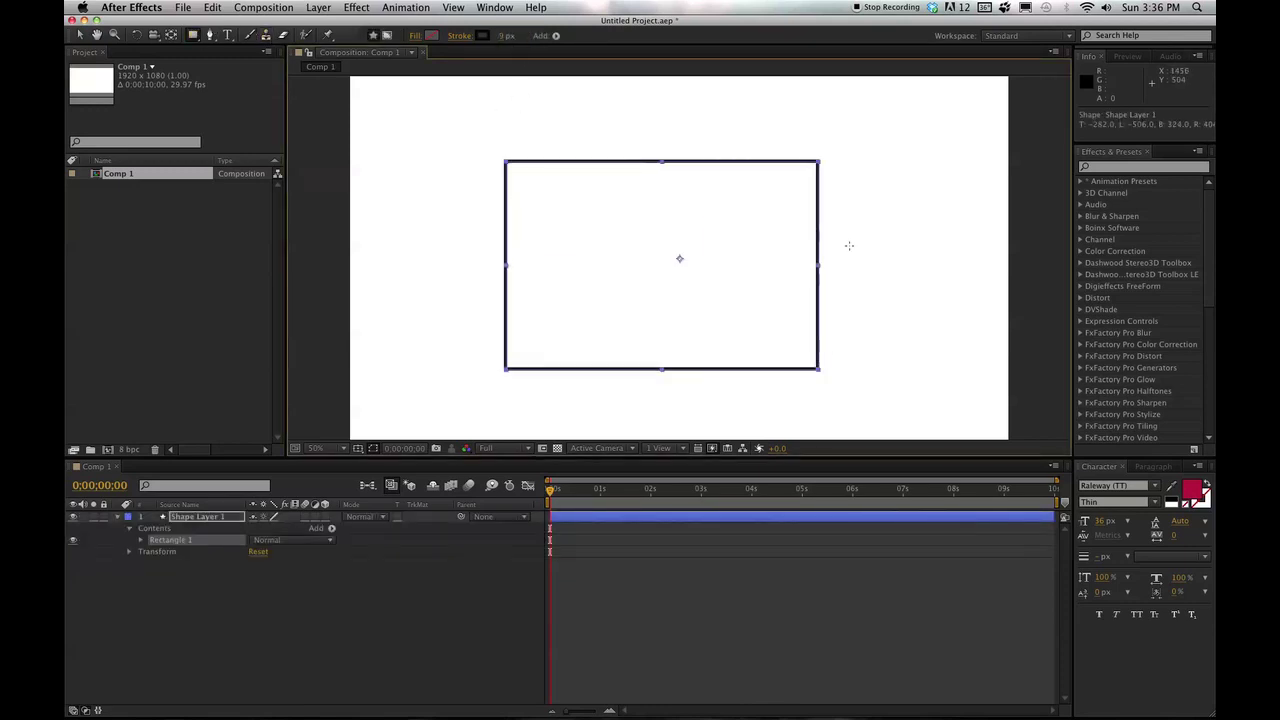
left_click(390, 640)
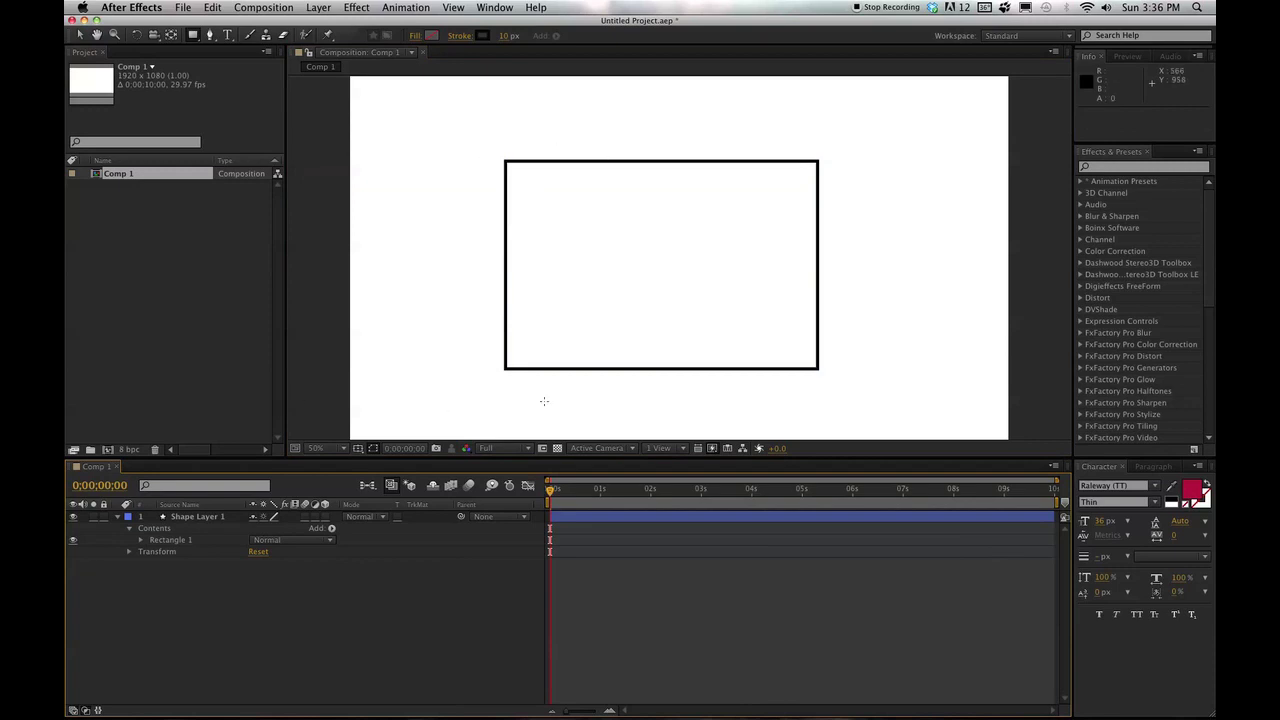
key("v")
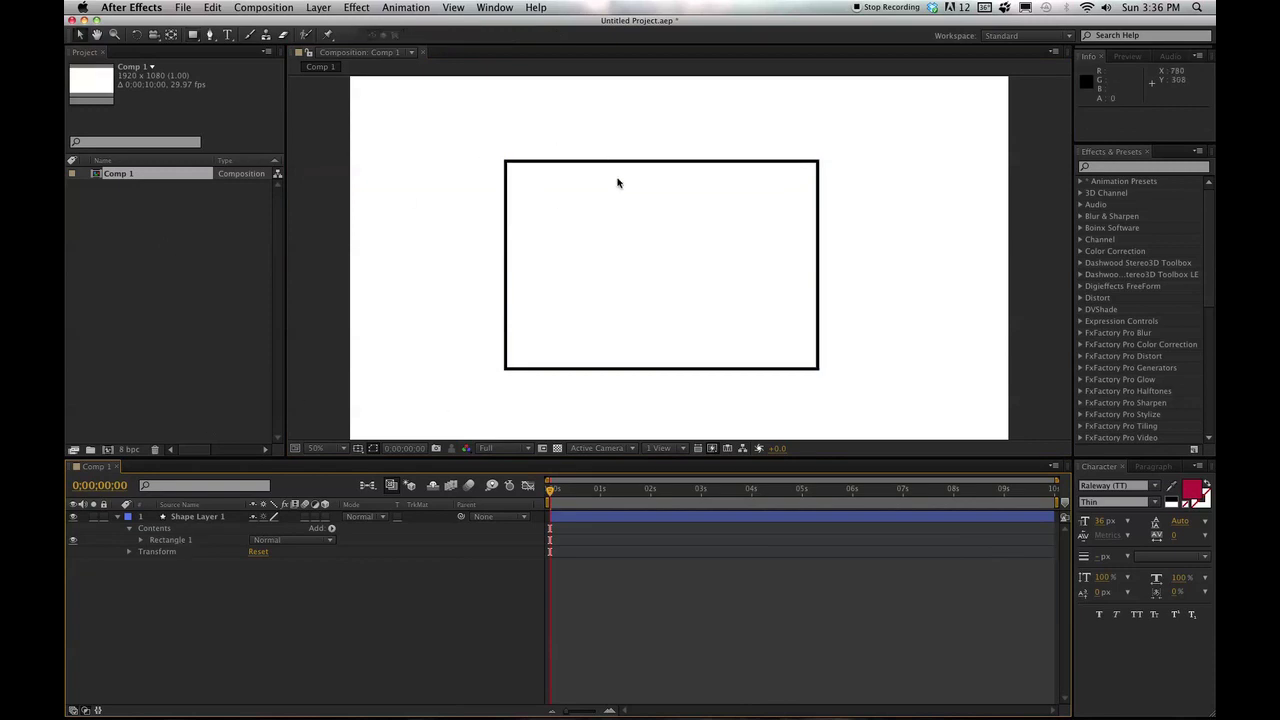
Step: Add Trim Paths to the rectangle's shape layer and expand its properties
left_click(197, 517)
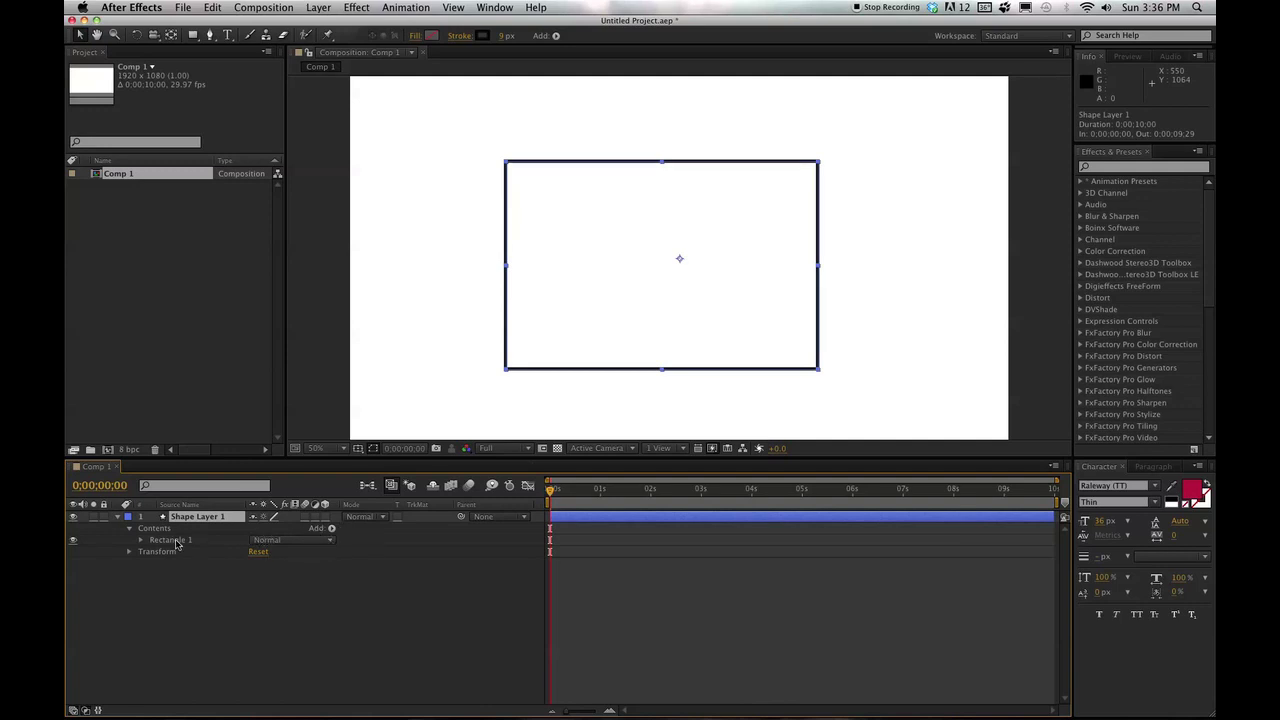
left_click(332, 530)
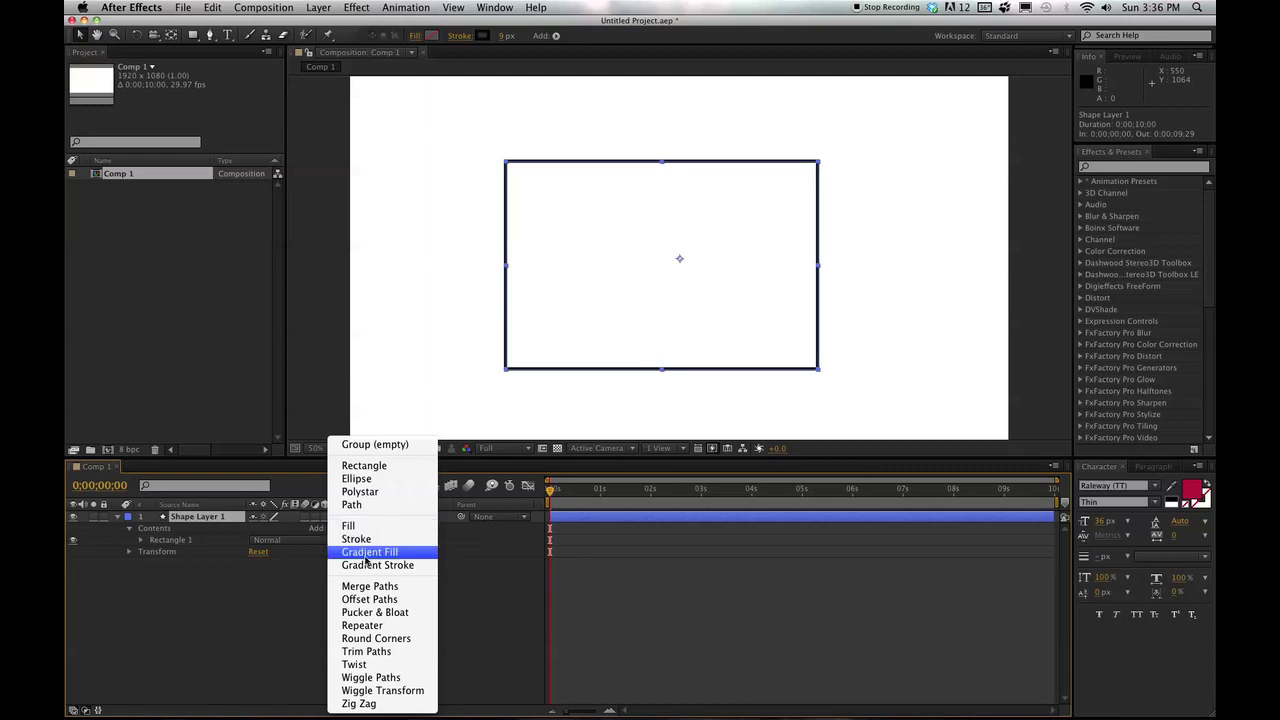
left_click(395, 652)
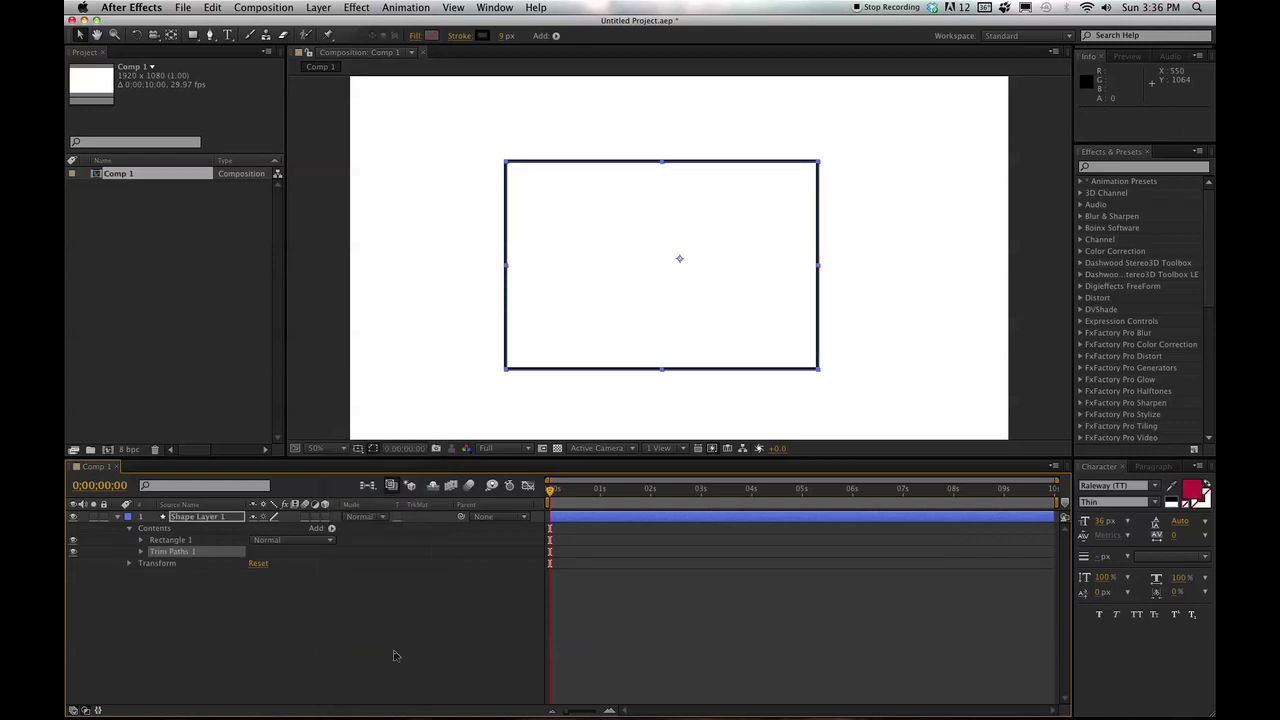
left_click(141, 552)
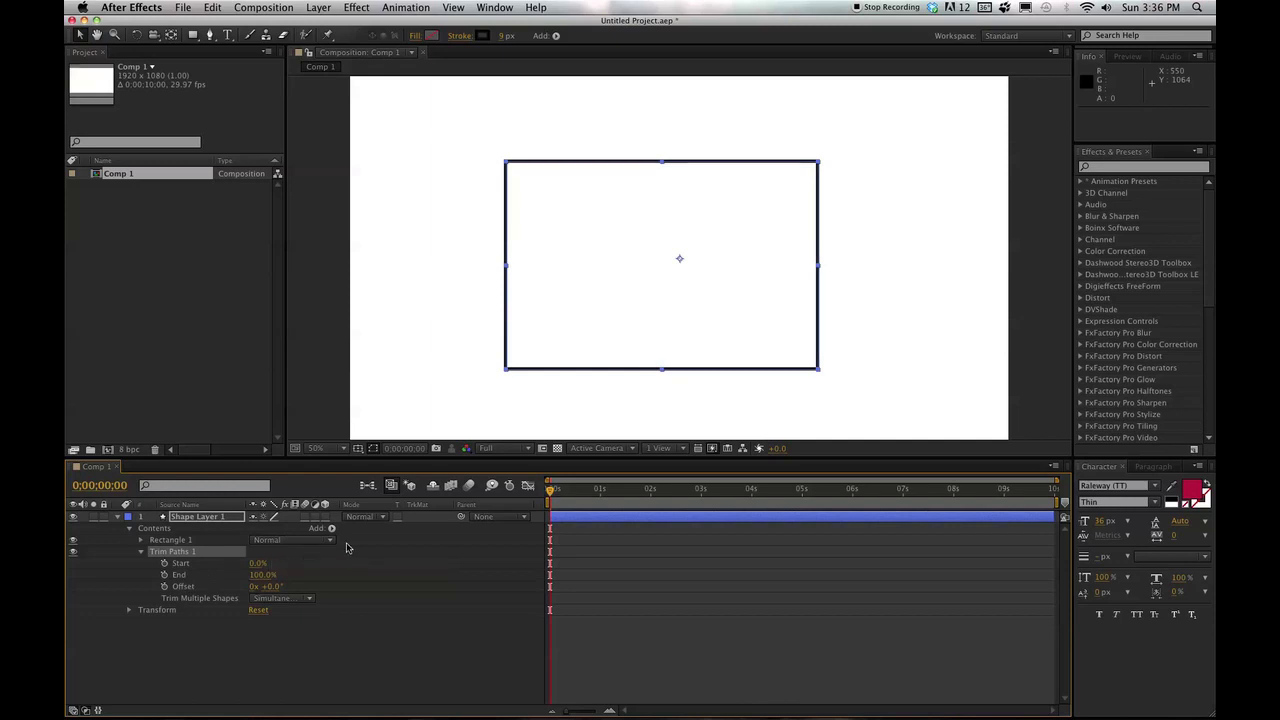
Step: Try out the Trim Paths Start value, set Offset to 181°, and return Start to 0%
left_click(257, 563)
mouse_move(257, 563)
left_mouse_down()
mouse_move(346, 569)
mouse_move(214, 576)
mouse_move(268, 575)
mouse_move(196, 563)
mouse_move(262, 563)
mouse_move(190, 565)
mouse_move(327, 570)
left_mouse_up()
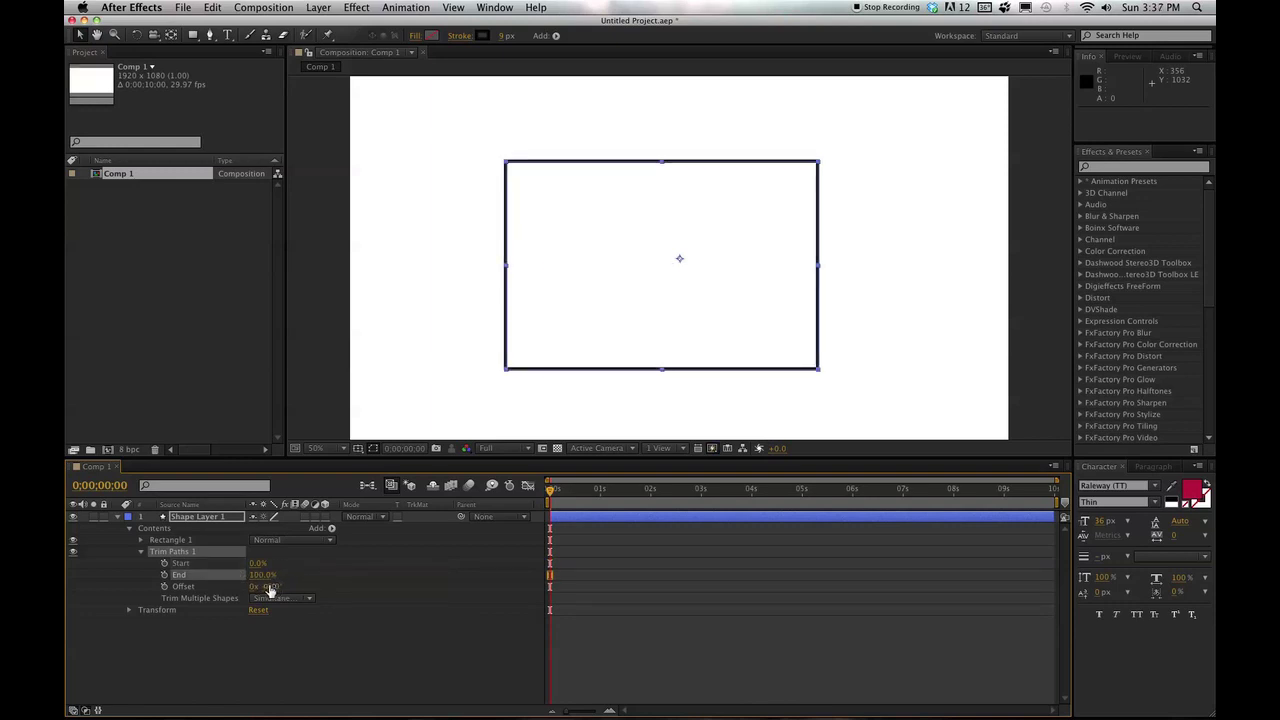
mouse_move(268, 592)
left_mouse_down()
mouse_move(289, 586)
mouse_move(259, 564)
mouse_move(295, 587)
mouse_move(376, 586)
left_mouse_up()
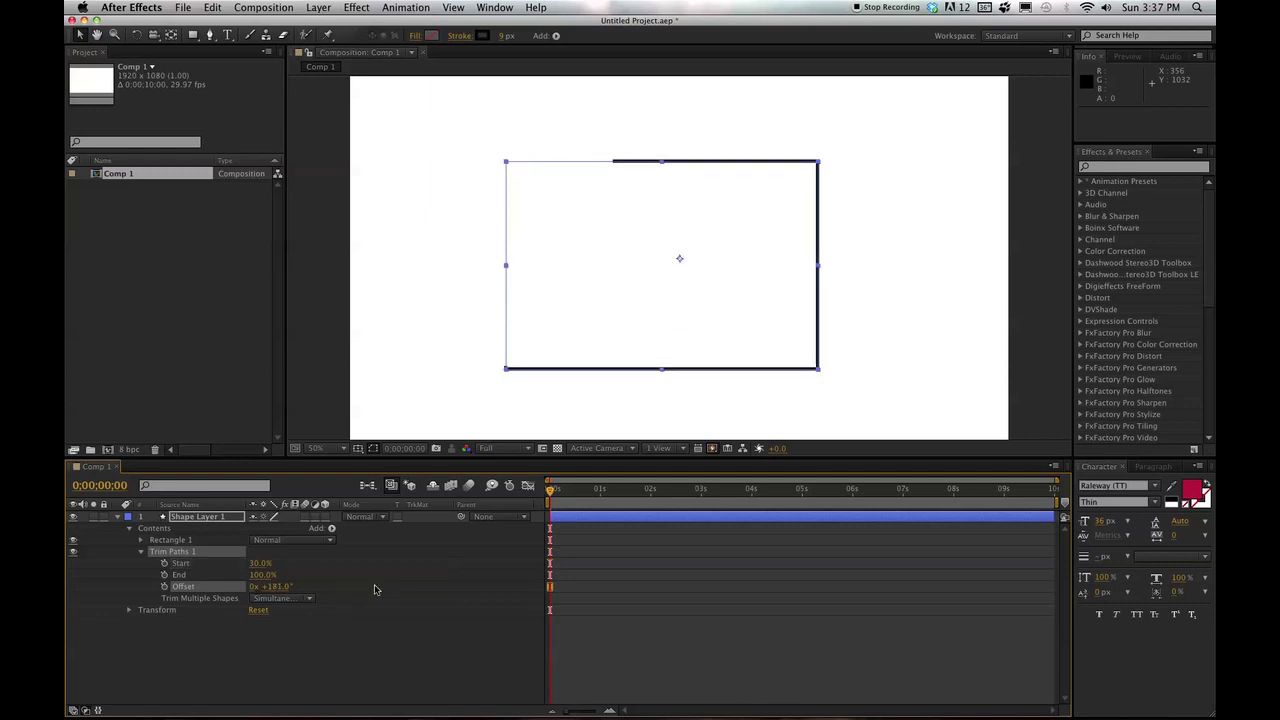
mouse_move(260, 563)
left_mouse_down()
mouse_move(240, 563)
mouse_move(306, 565)
mouse_move(258, 566)
left_mouse_up()
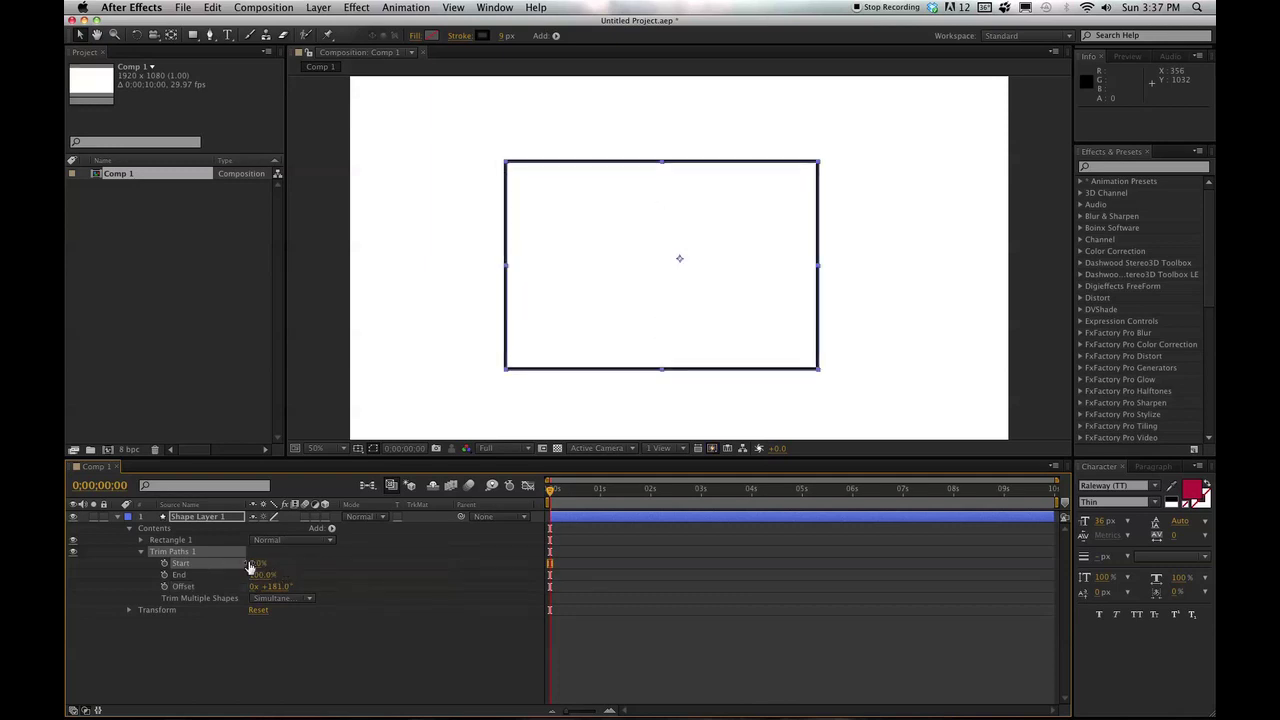
Step: Keyframe Trim Paths Start from 0% at 0;00;00;08 to 100% at 0;00;00;28 and preview up to 0;00;01;08
left_click(563, 492)
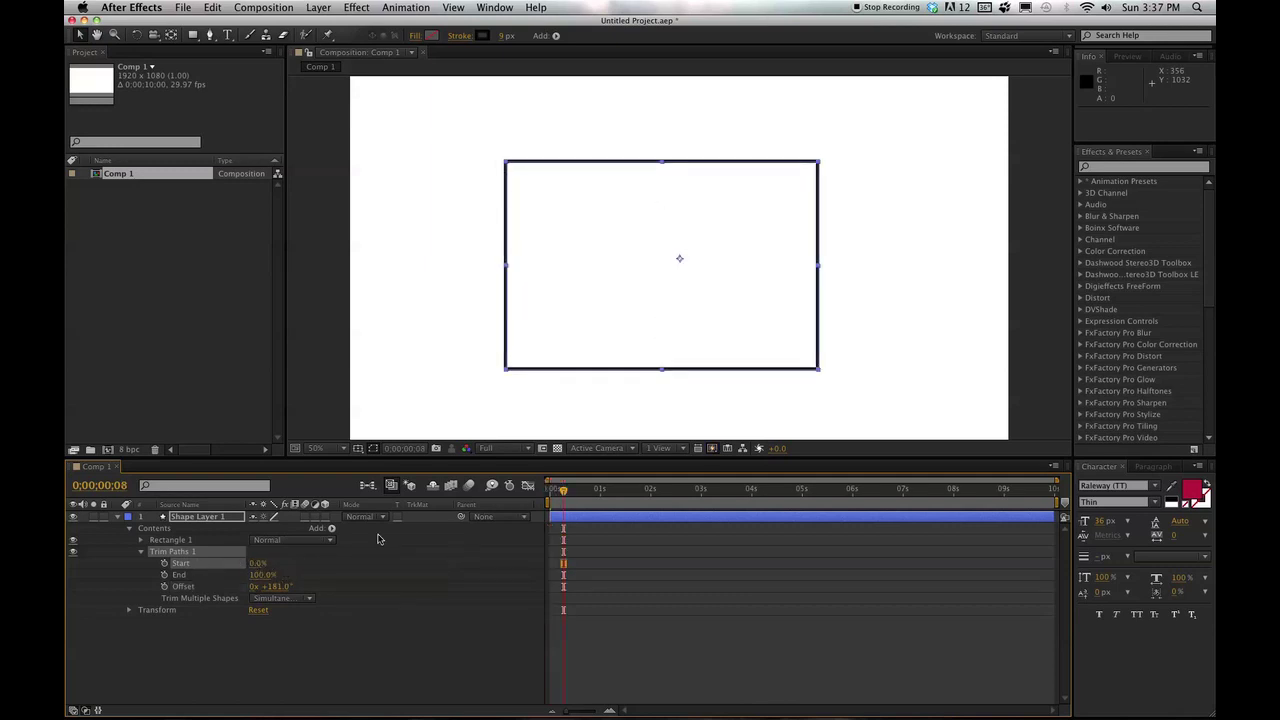
left_click(165, 563)
key("shift+Page_Down")
key("shift+Page_Down")
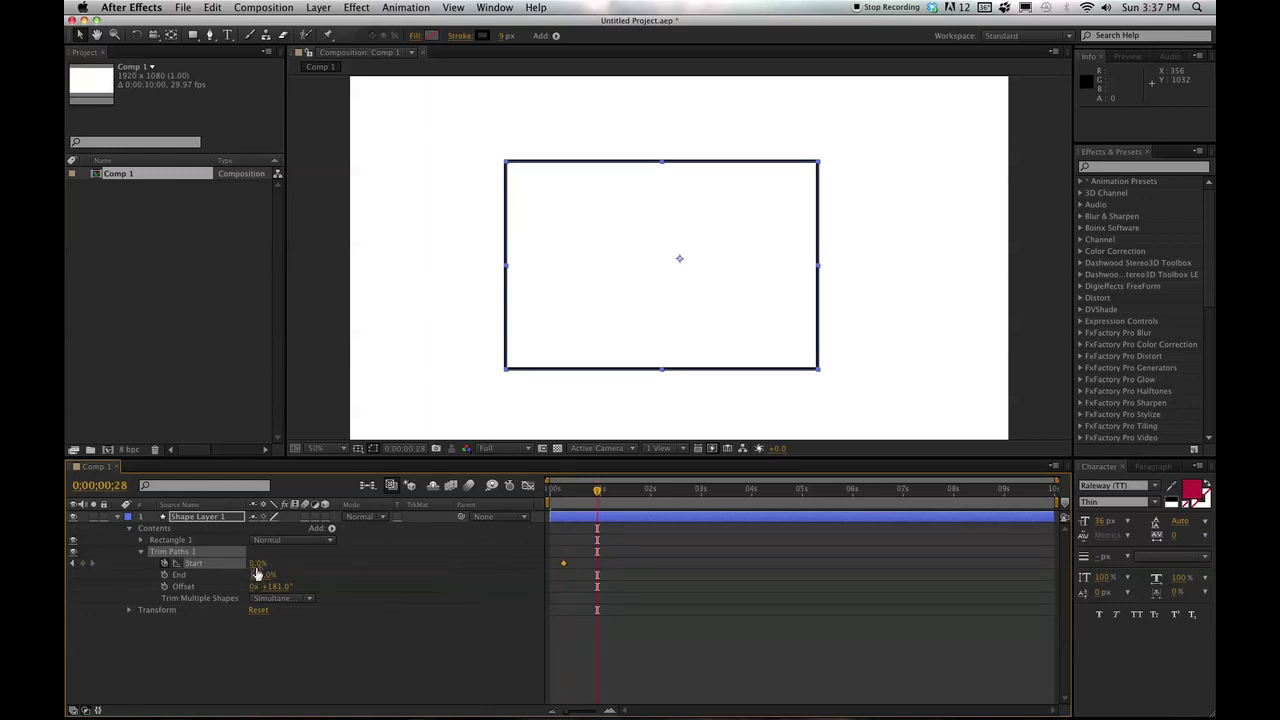
left_click_drag(256, 563, 372, 560)
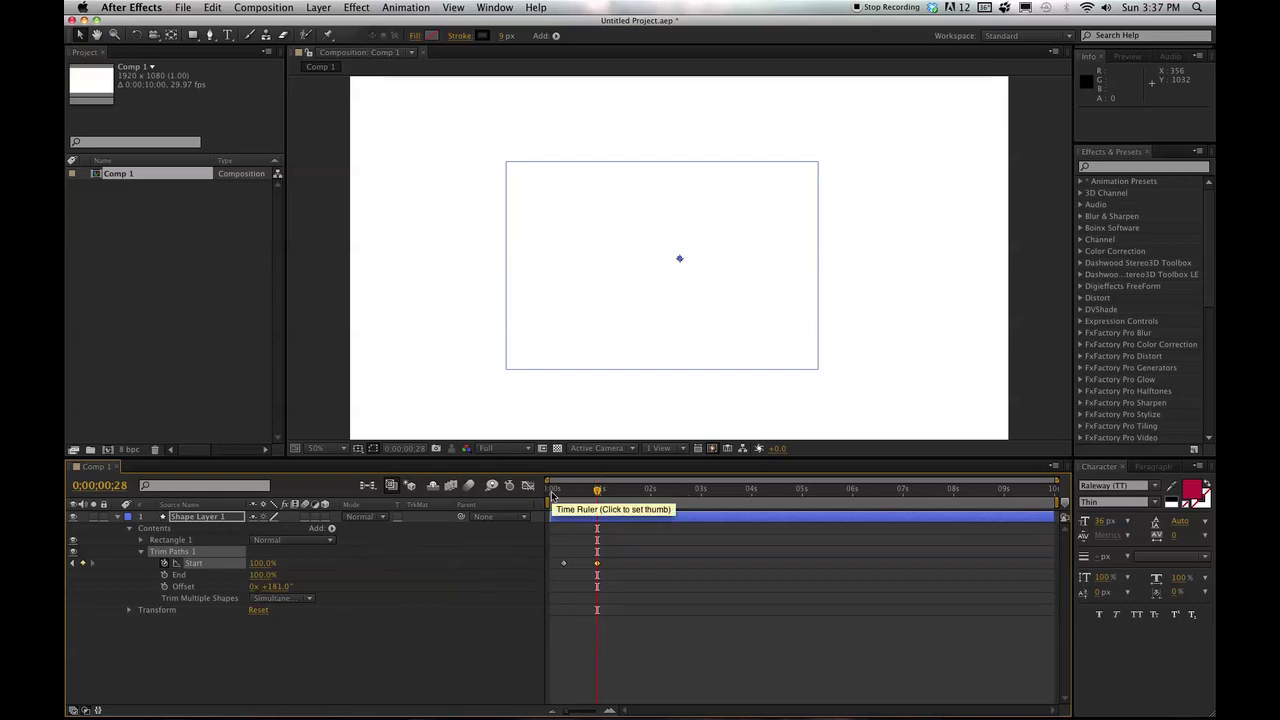
left_click(613, 490)
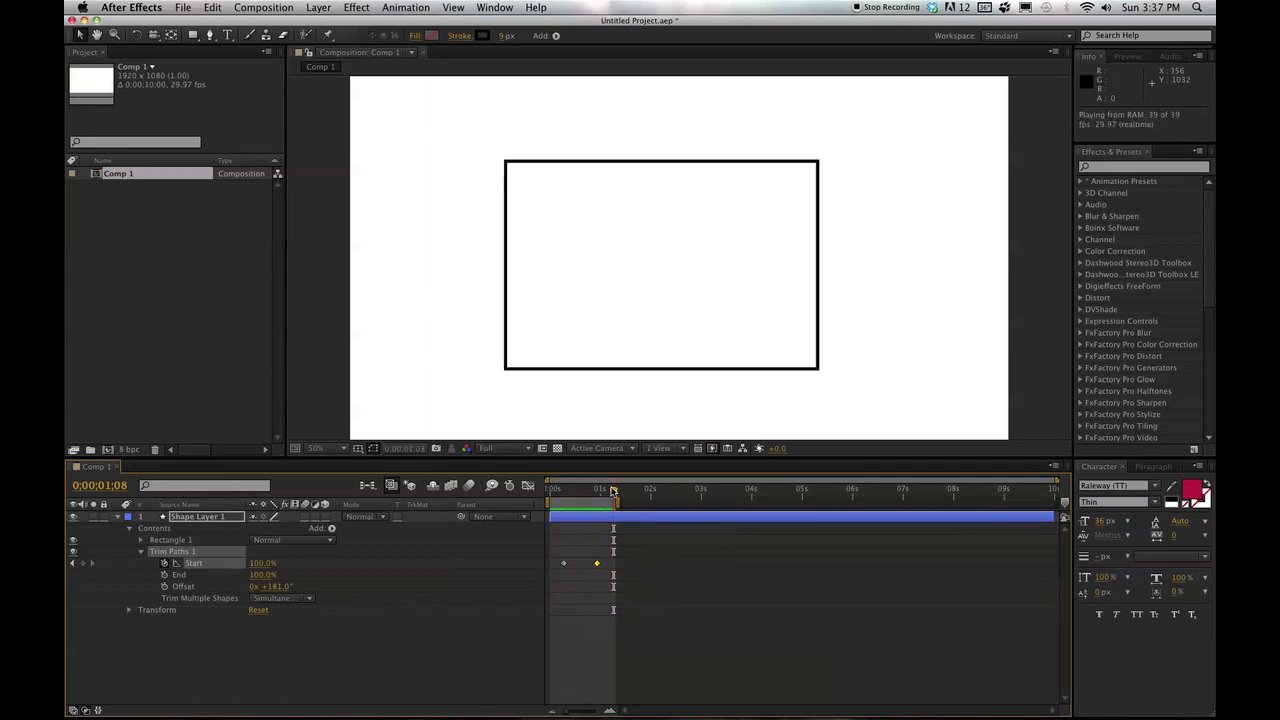
key("space")
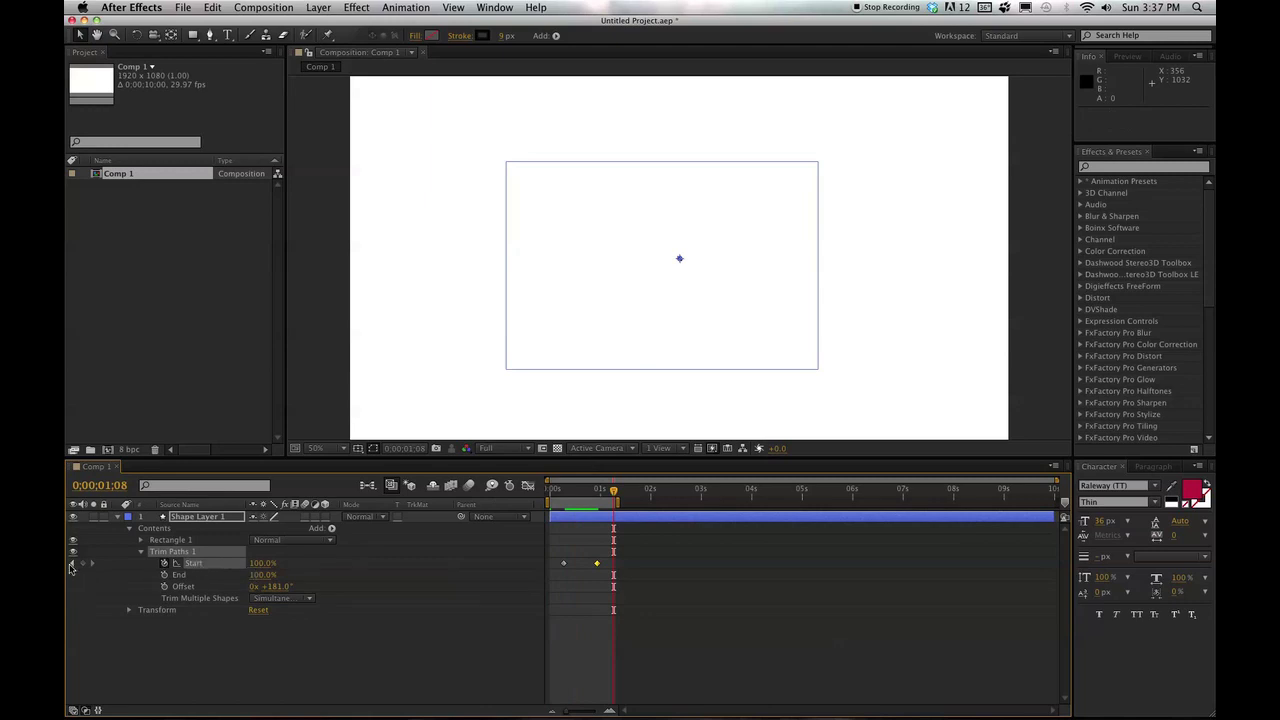
Step: Reverse the Start animation by setting its first keyframe to 100% and its second to 0%, and preview it
left_click(72, 564)
left_click(72, 564)
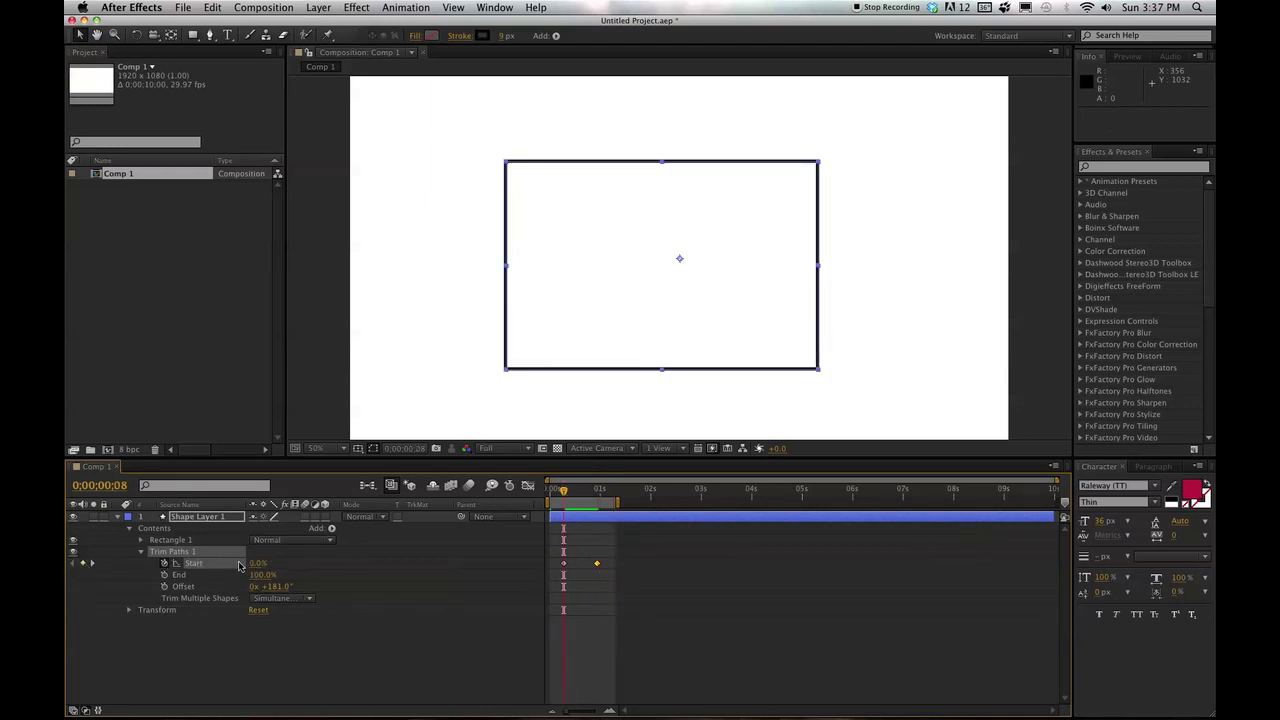
left_click_drag(256, 563, 354, 566)
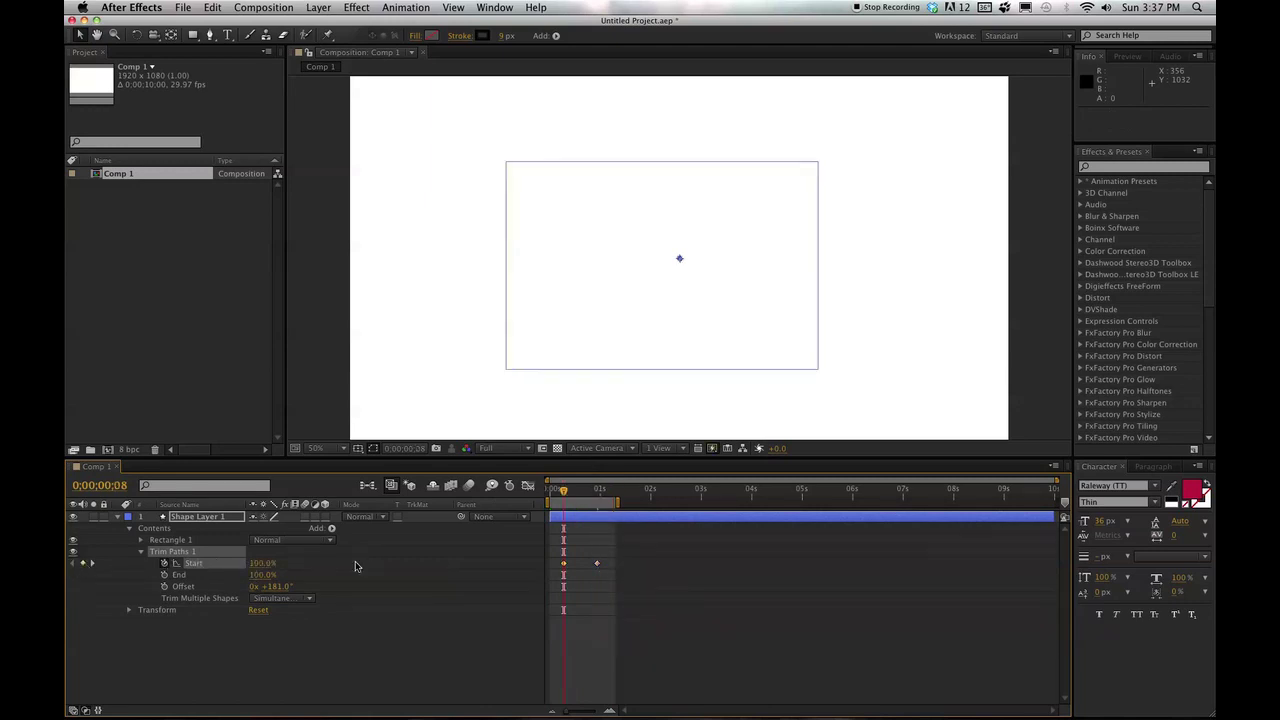
left_click(92, 564)
left_click(262, 564)
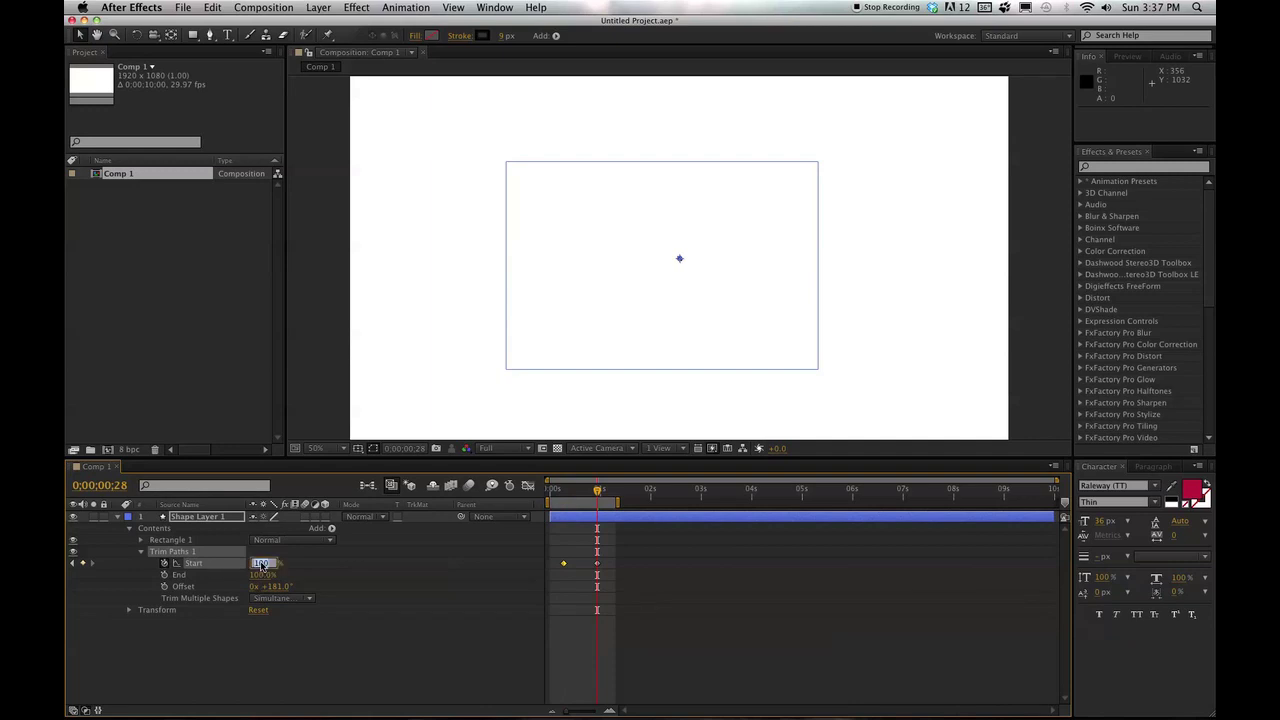
type("0")
key("Return")
key("KP_0")
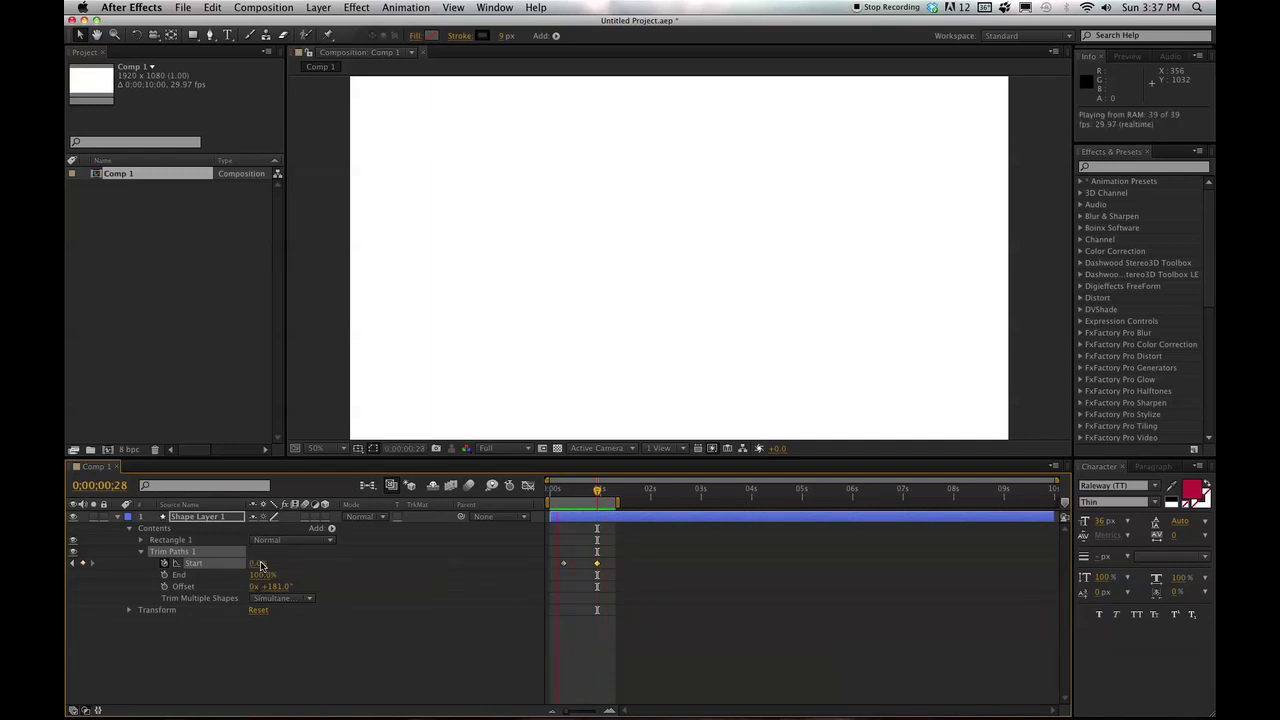
key("space")
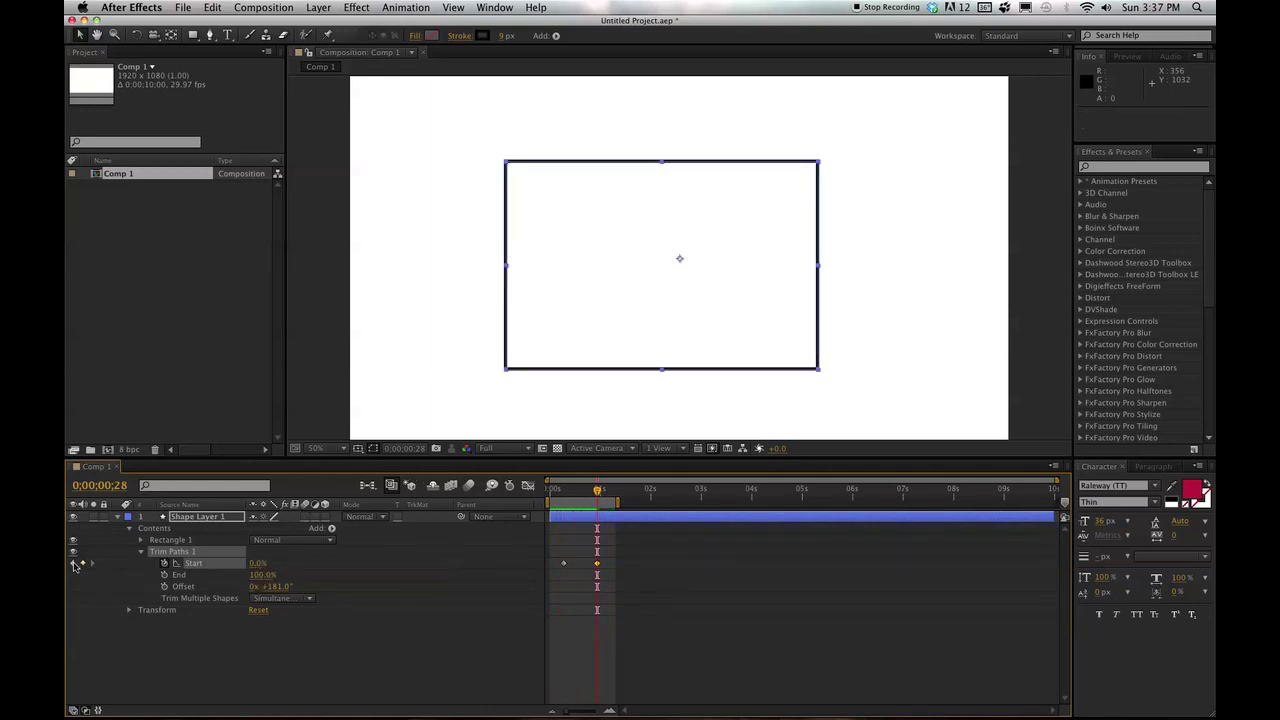
Step: Set the Trim Paths Start keyframe at 0;00;00;08 to 50%
left_click(72, 563)
left_click(262, 563)
type("0")
key("Return")
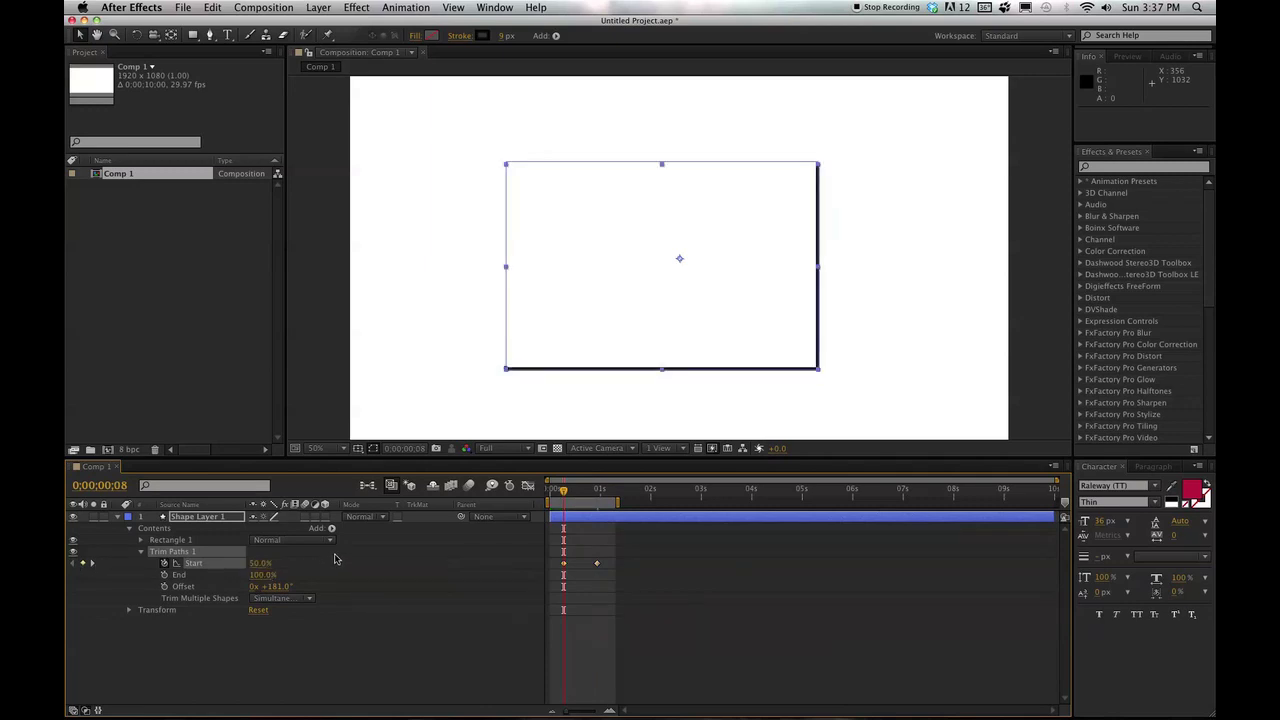
Step: Keyframe Trim Paths End from 50% at 0;00;00;08 to 100% at 0;00;00;28
left_click(257, 575)
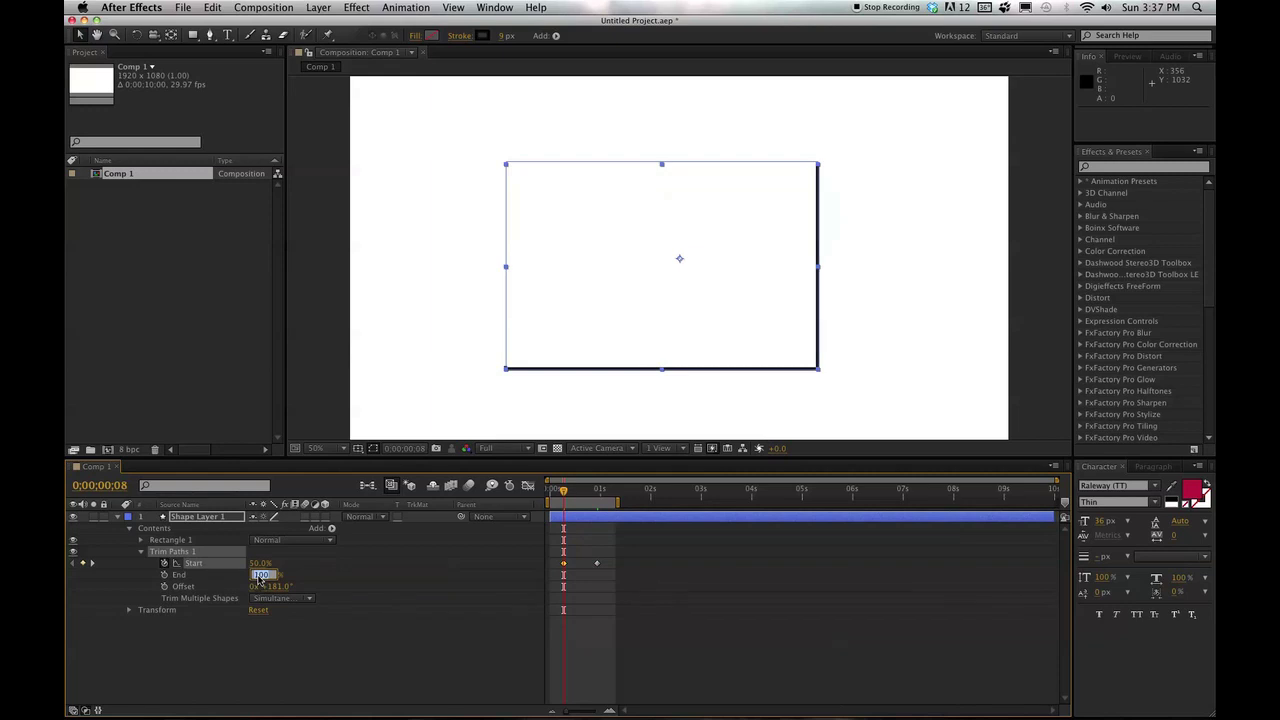
type("50")
left_click(164, 575)
left_click(93, 564)
left_click(258, 575)
type("100")
key("Return")
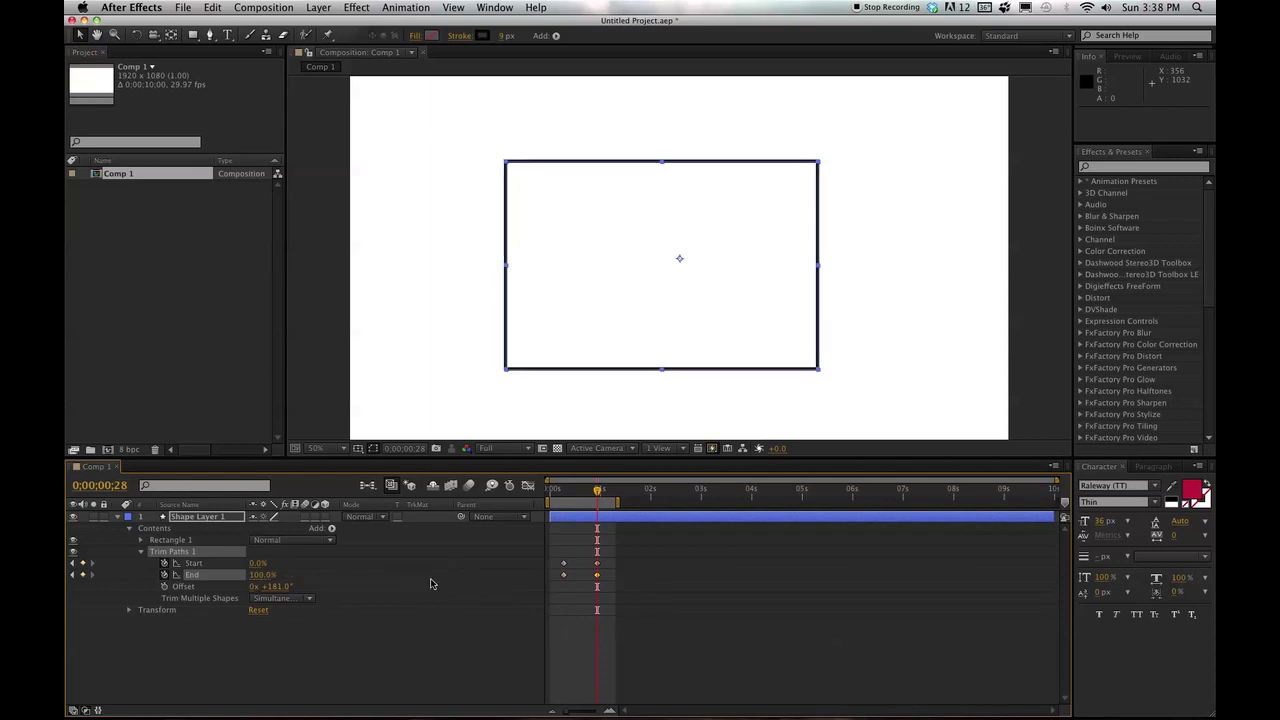
Step: Enter 0% for Start at 0;00;00;28 and preview the combined Start and End animation
left_click(252, 565)
type("0")
key("Return")
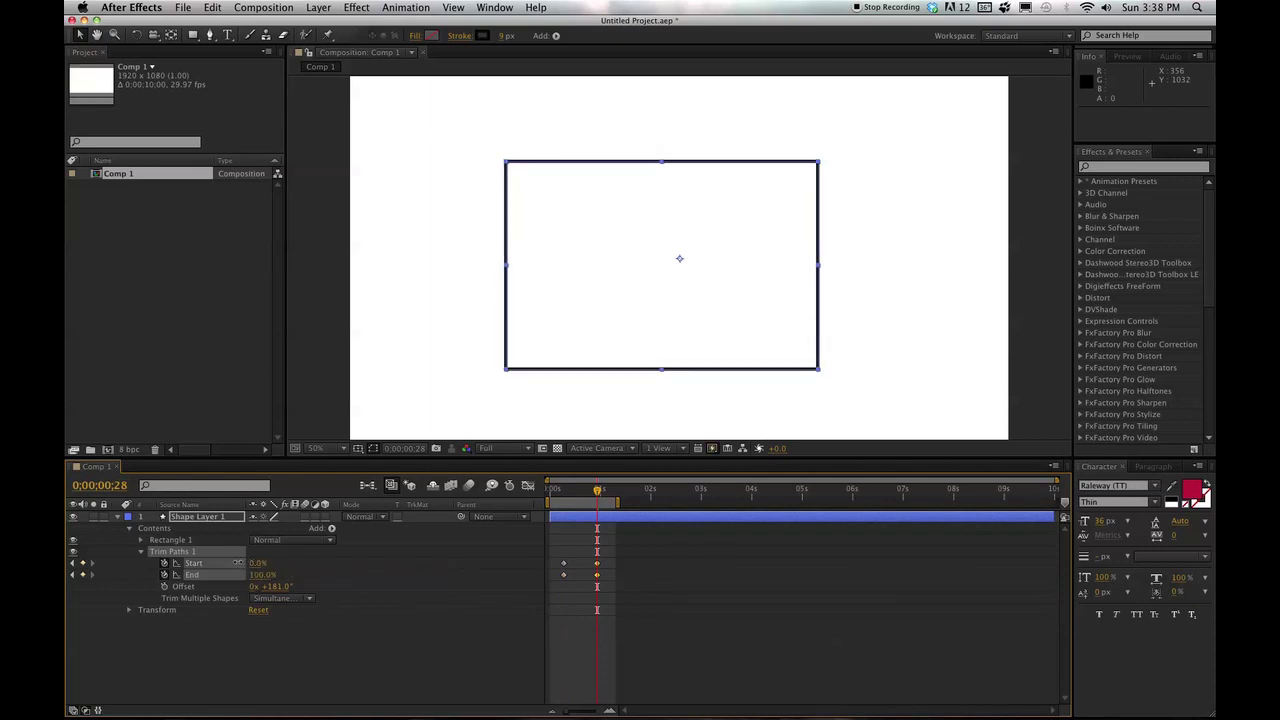
key("space")
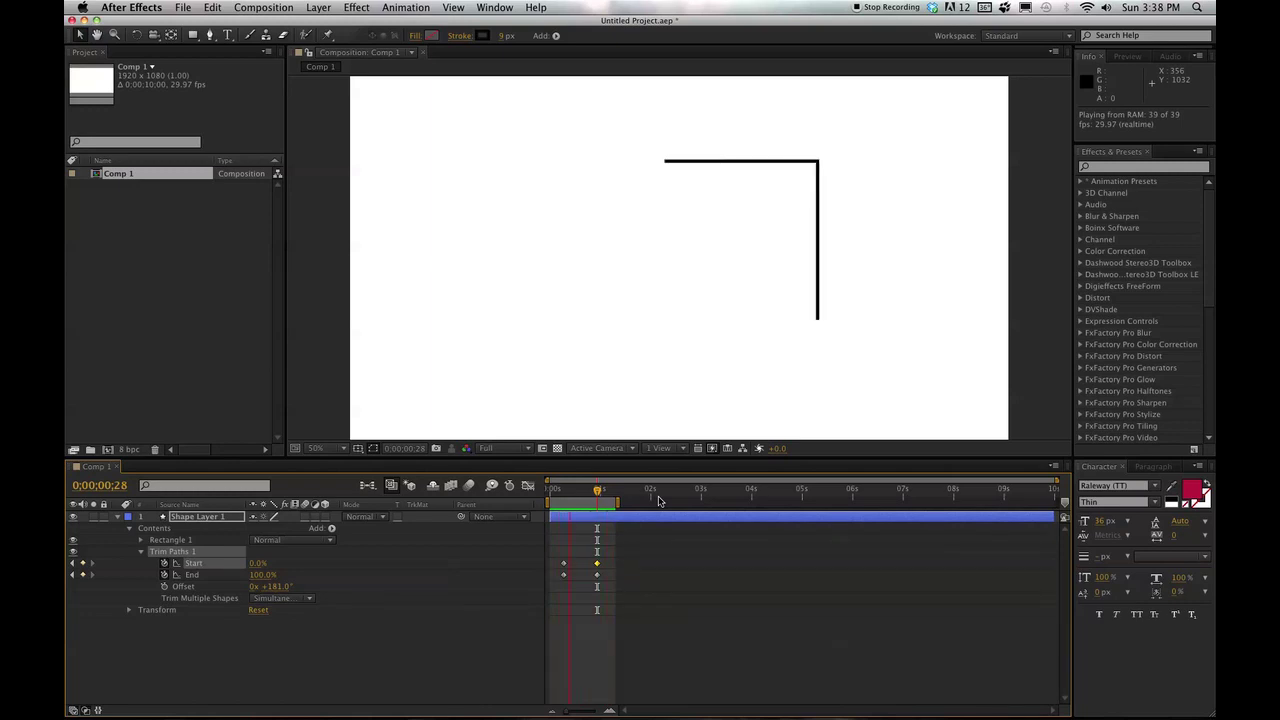
key("space")
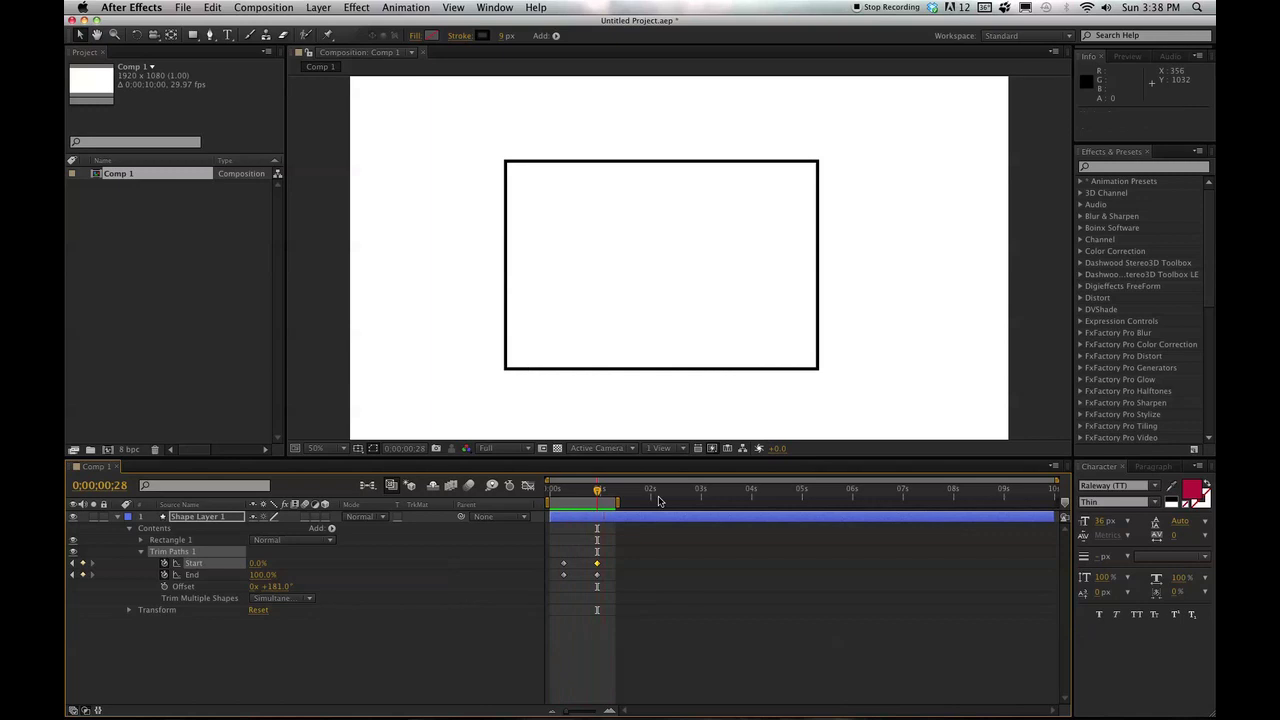
Step: At 0;00;00;20, add Wiggle Paths to Shape Layer 1, set its Size to 118, and preview the animation
left_click_drag(600, 490, 584, 496)
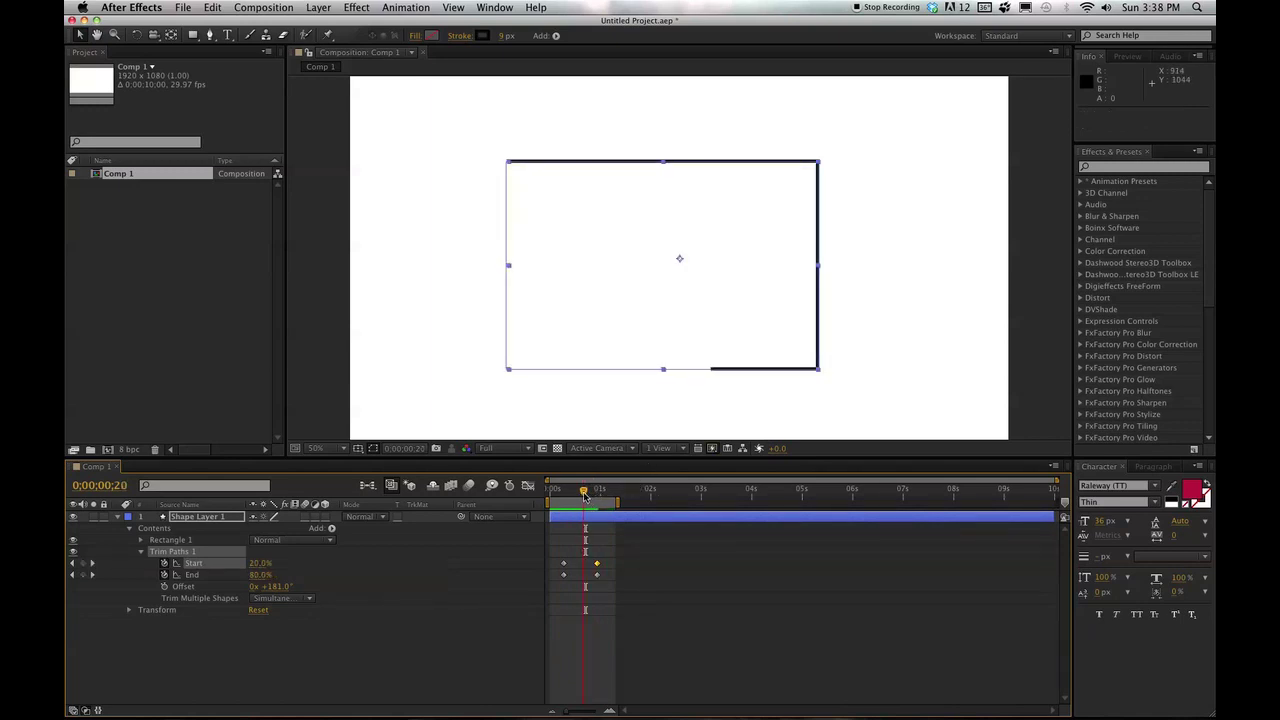
left_click(331, 528)
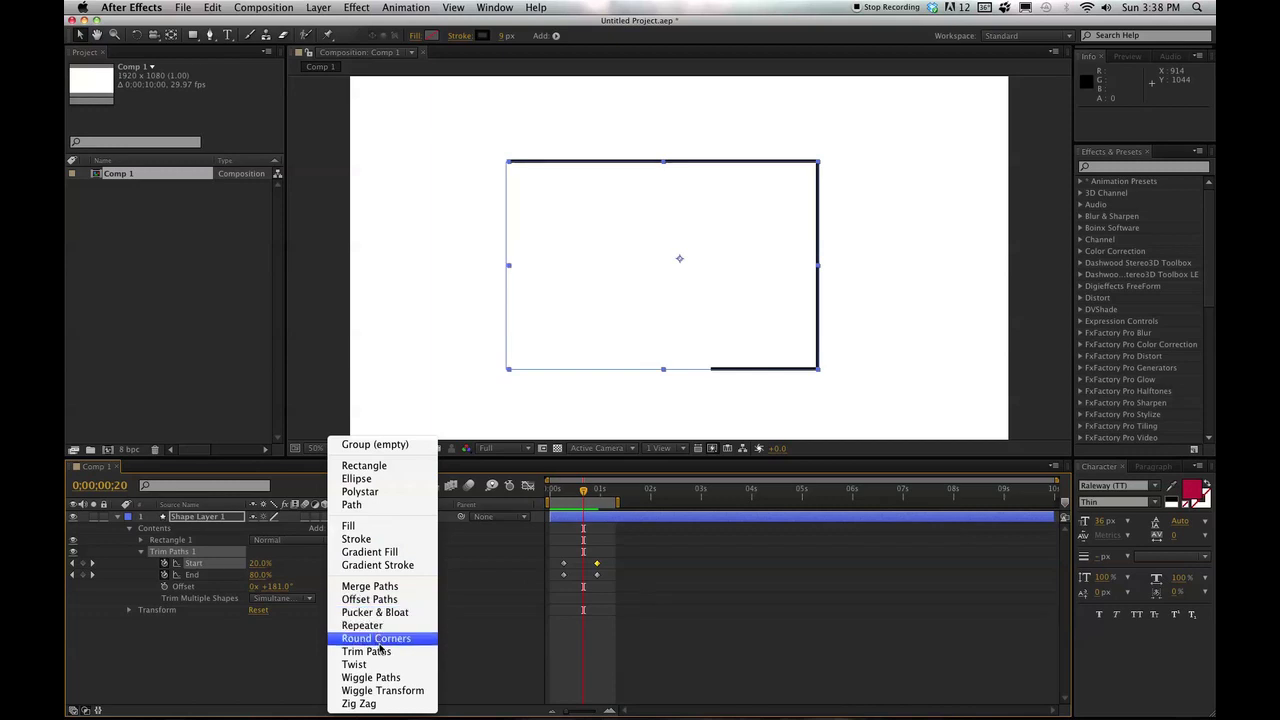
left_click(392, 677)
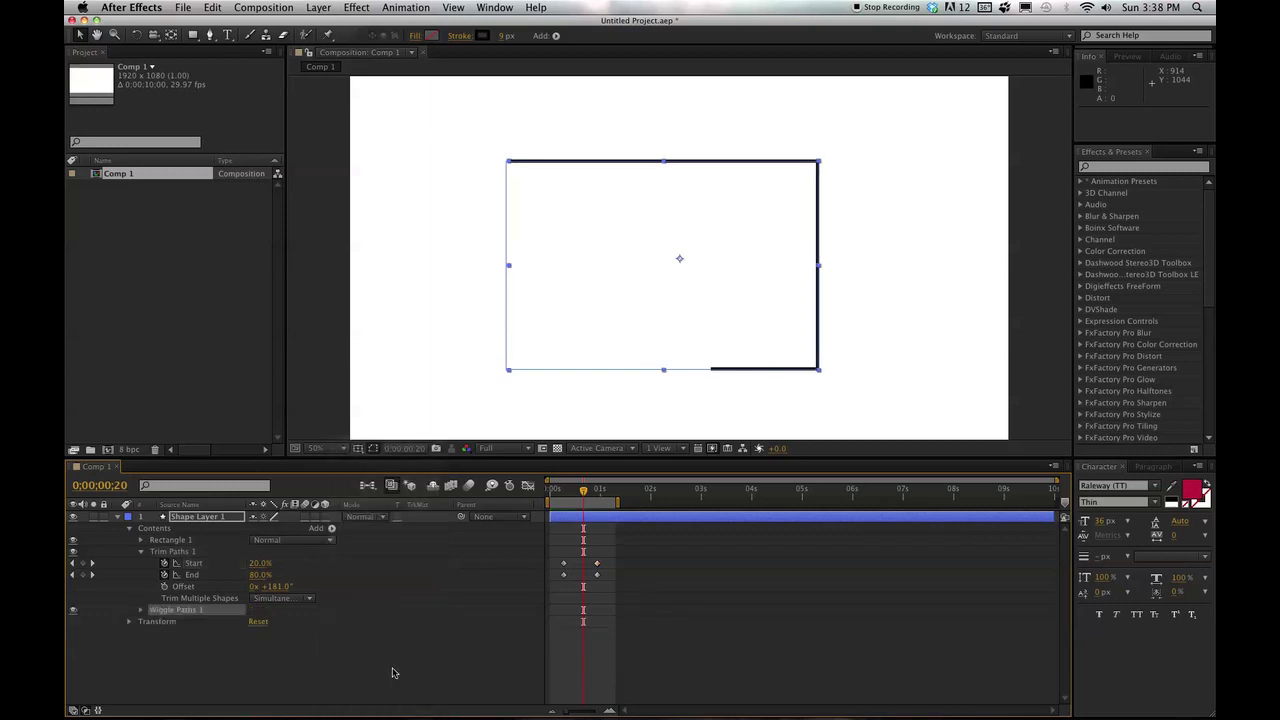
left_click(141, 610)
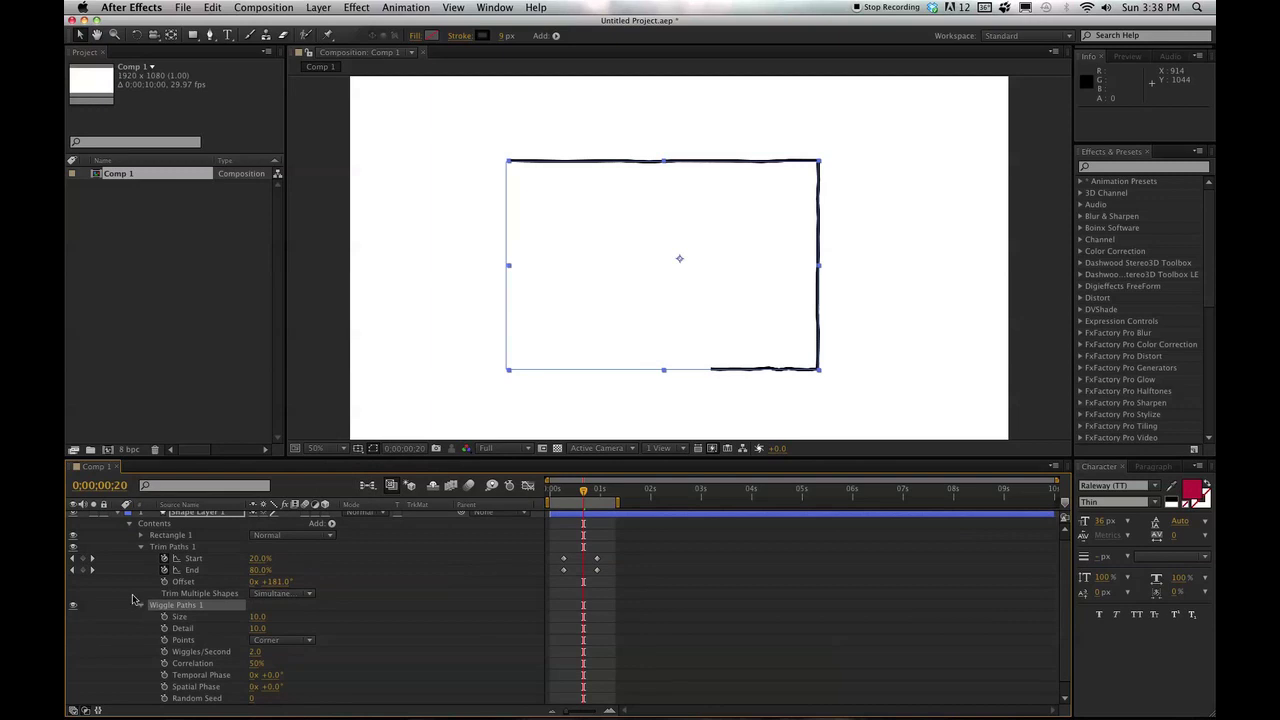
left_click_drag(256, 622, 464, 629)
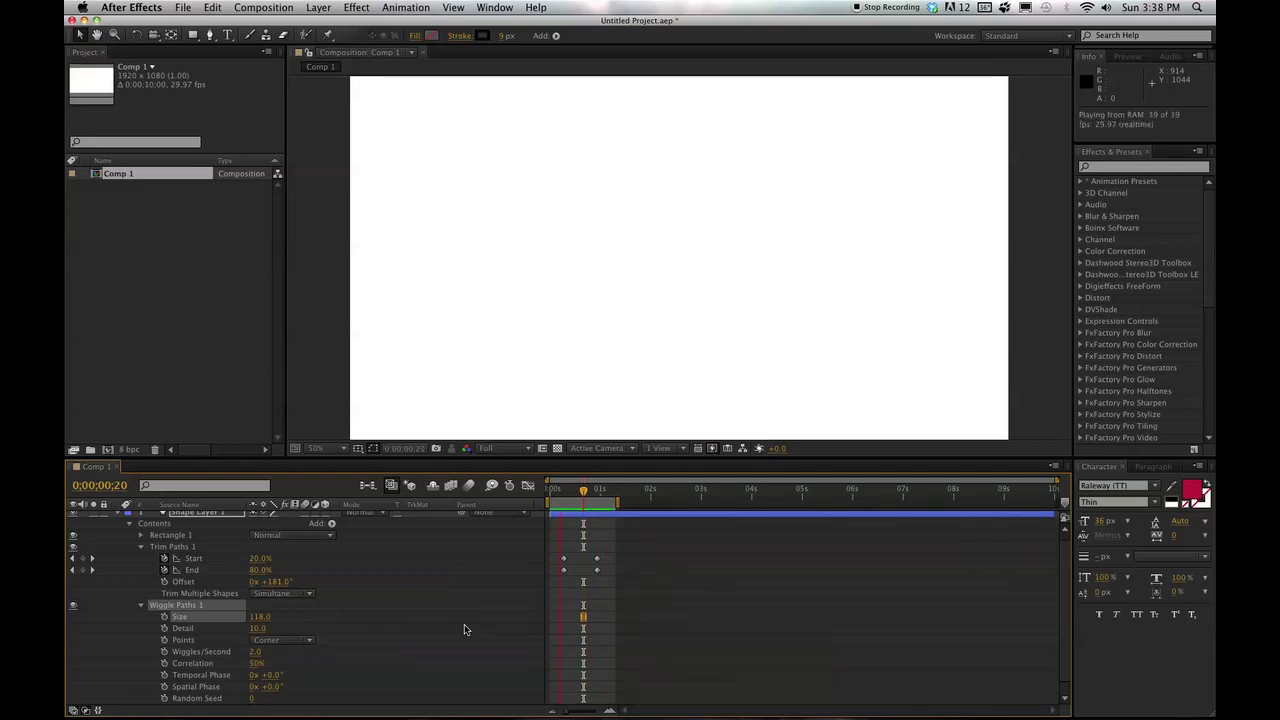
key("space")
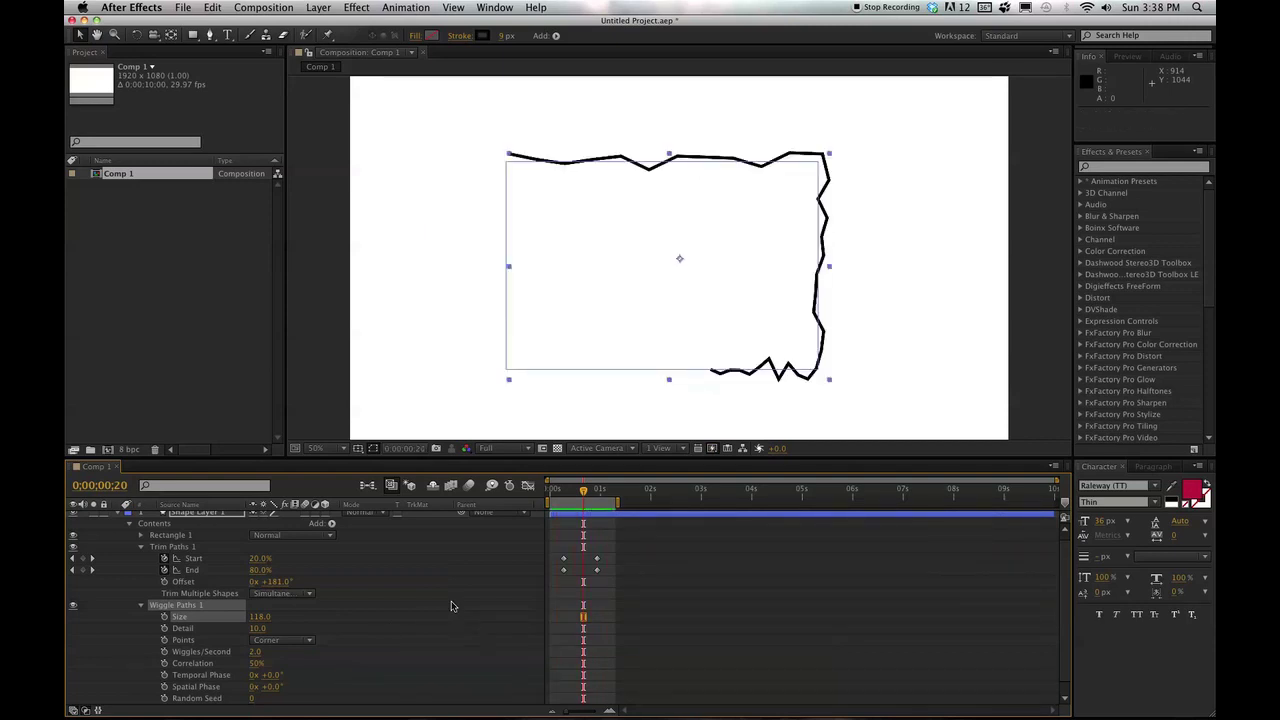
Step: Set the Wiggle Paths Detail to 6 and Points to Smooth, and check the wiggle up to 0;00;00;26
mouse_move(257, 635)
left_mouse_down()
mouse_move(309, 626)
mouse_move(275, 625)
left_mouse_up()
left_click(276, 643)
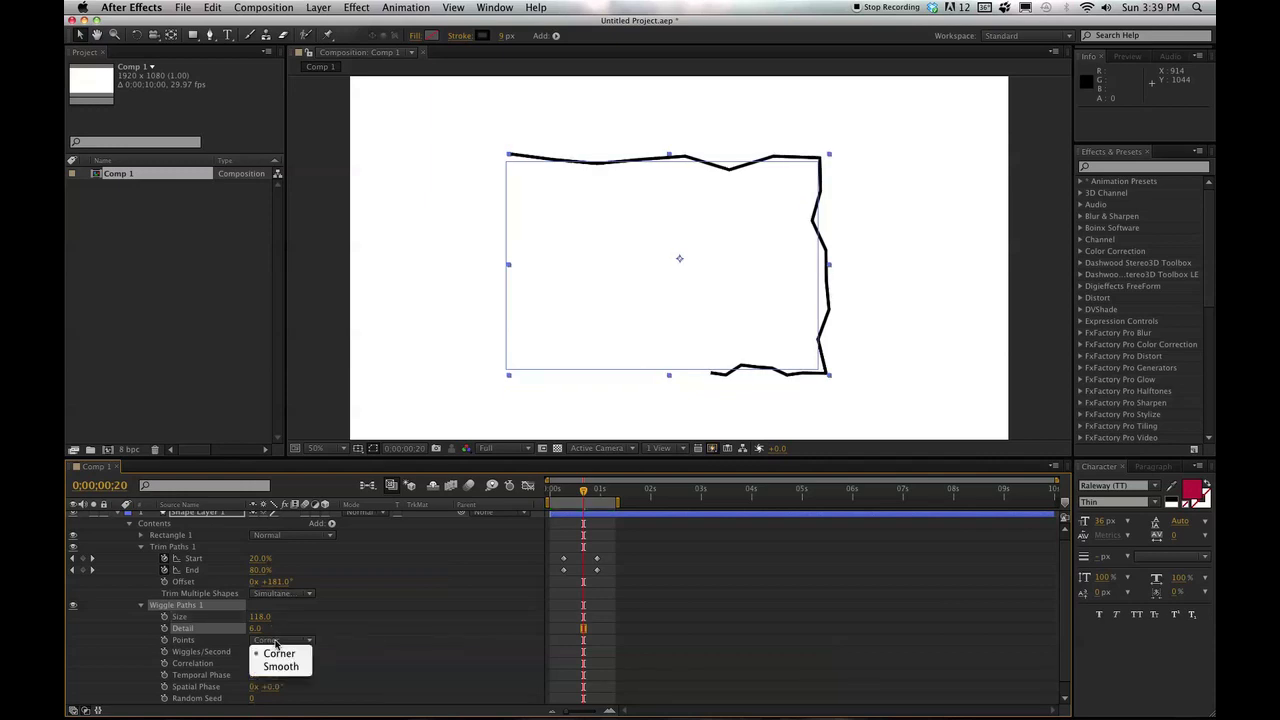
left_click(281, 666)
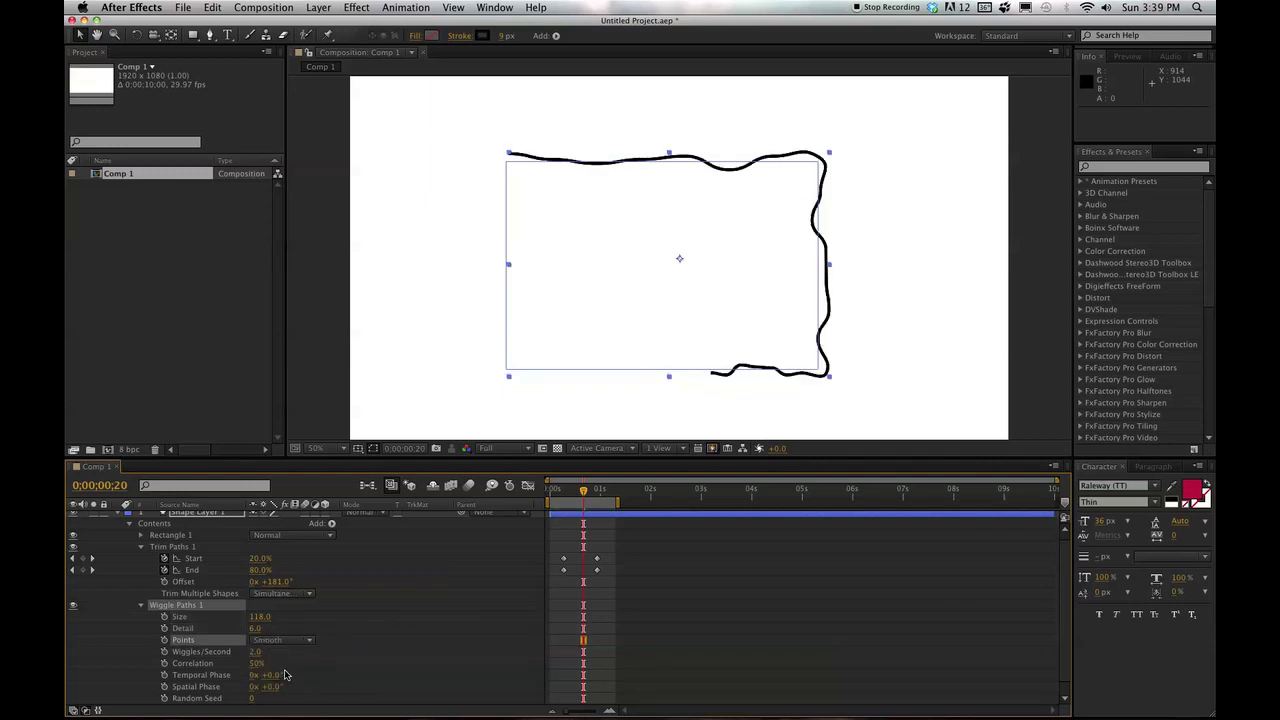
left_click_drag(585, 492, 597, 490)
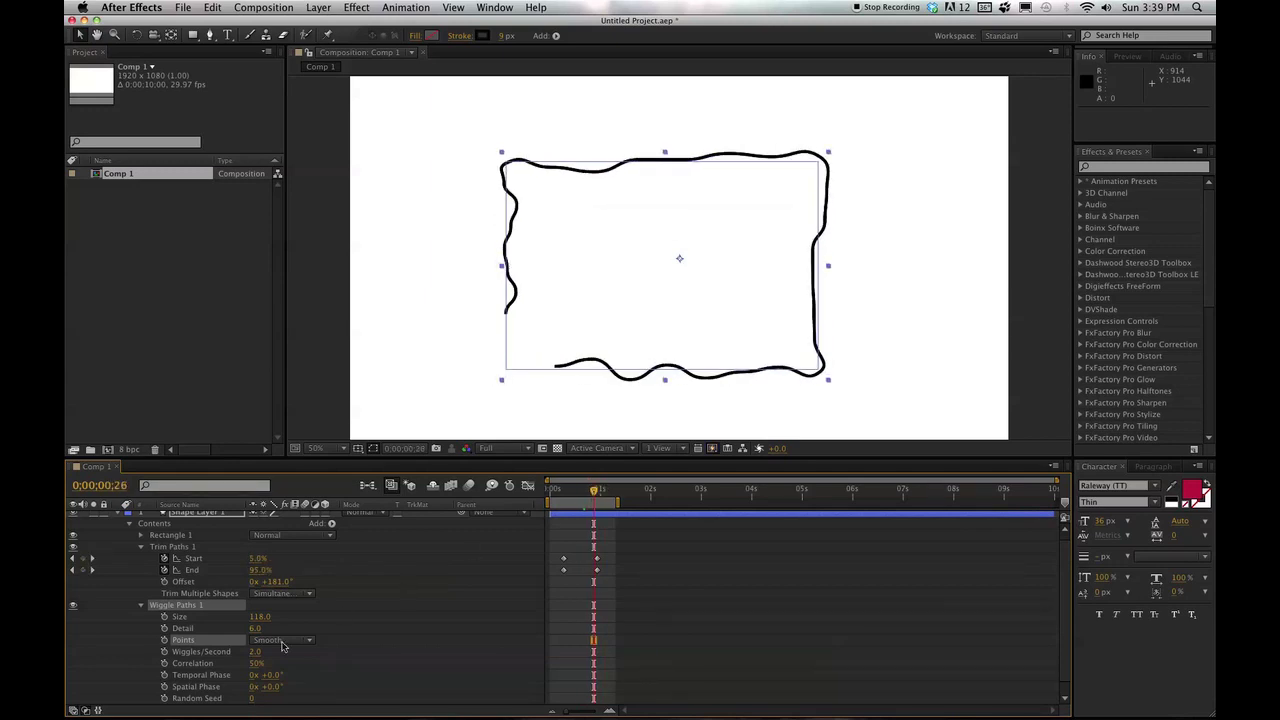
Step: Replace Wiggle Paths with a Round Corners operation on Shape Layer 1
left_click(158, 612)
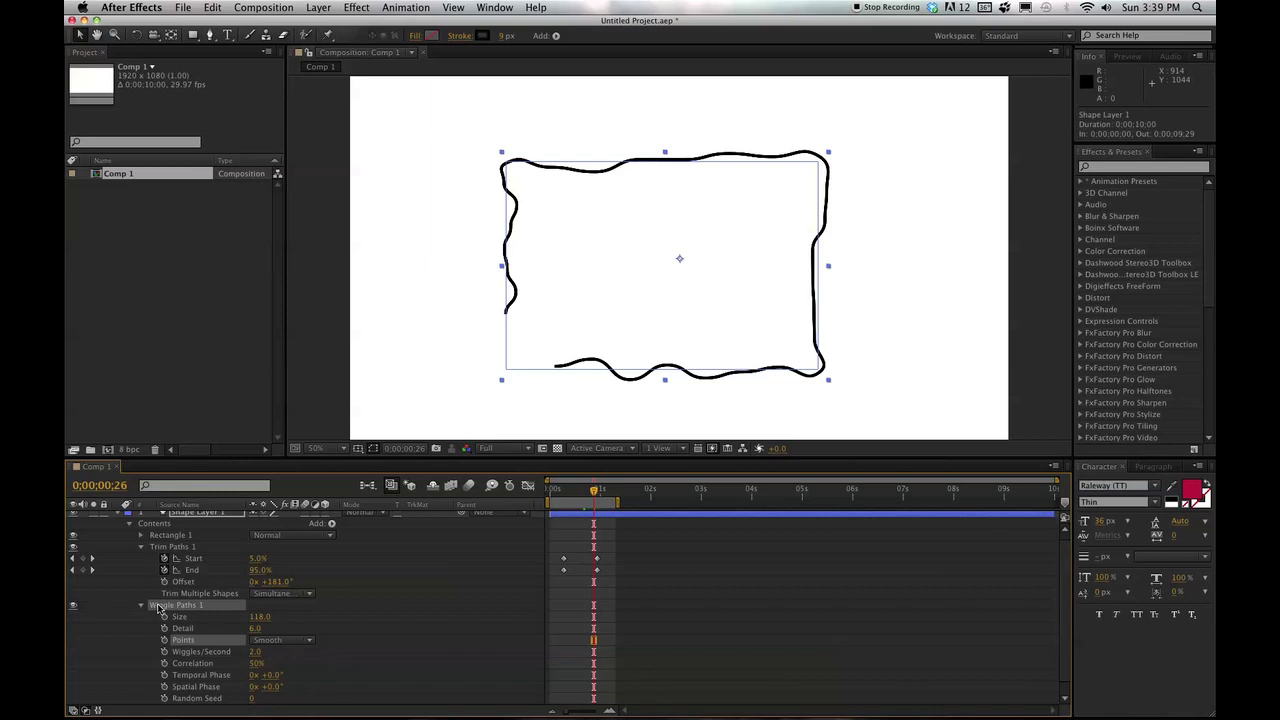
key("Delete")
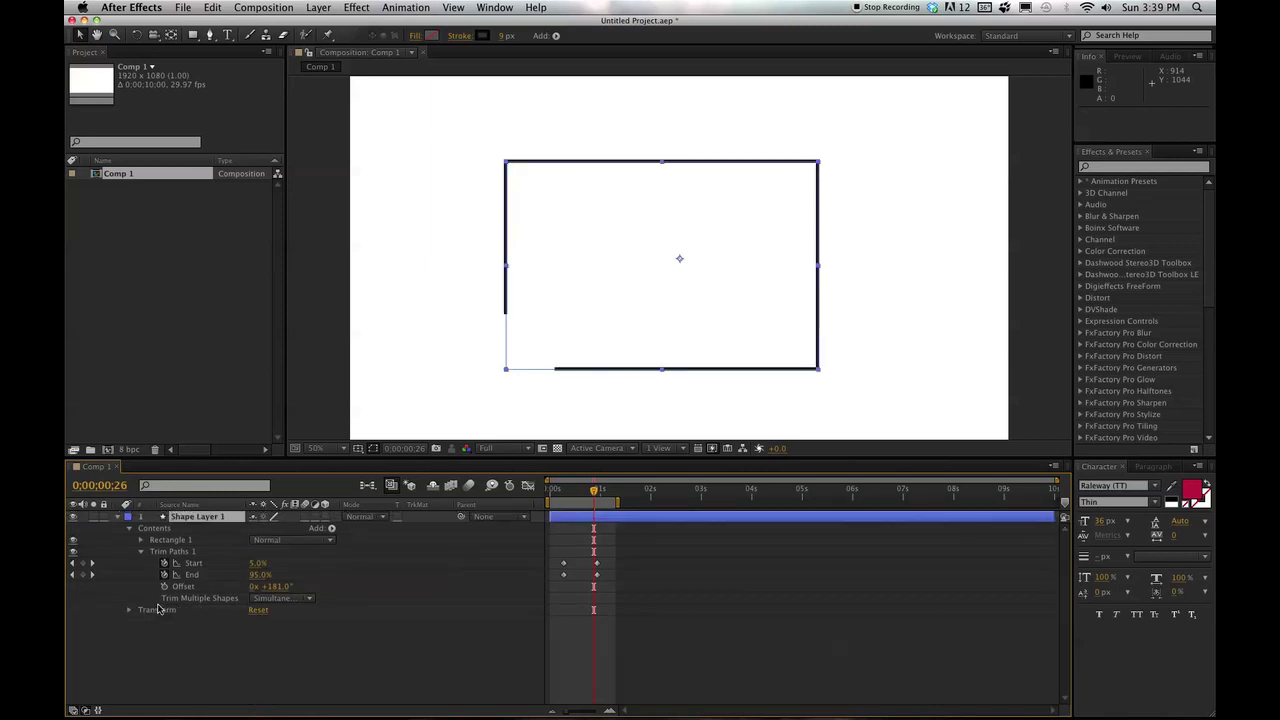
left_click(333, 530)
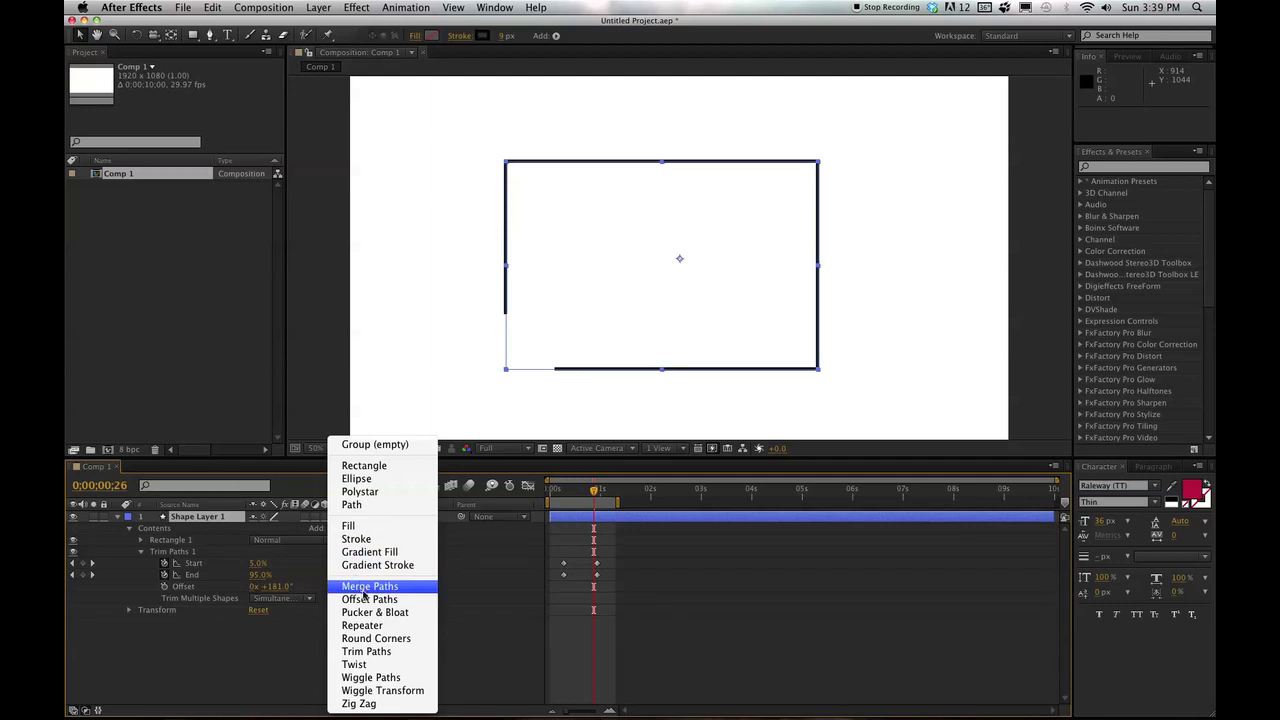
left_click(362, 638)
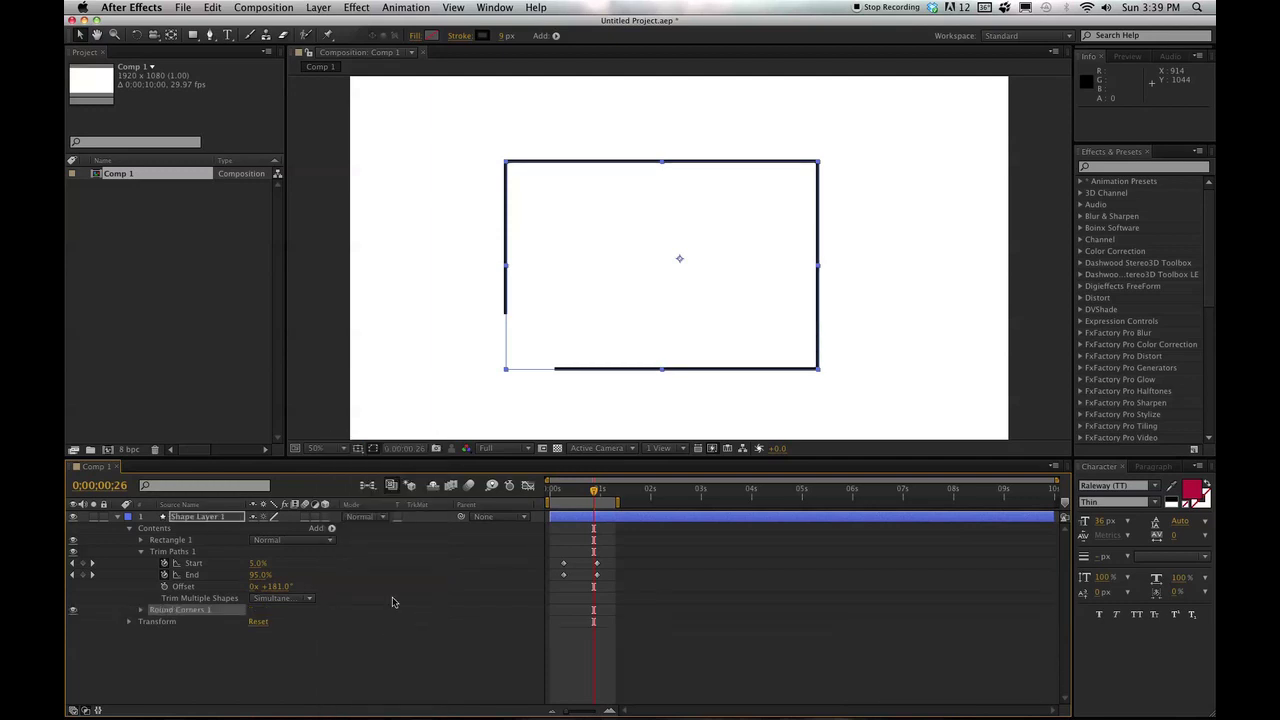
Step: Set the Round Corners Radius to 795, checking the trimmed shape at 0;00;00;22
left_click(141, 609)
left_click_drag(258, 625, 626, 588)
left_click_drag(730, 577, 675, 562)
mouse_move(593, 493)
left_mouse_down()
mouse_move(568, 492)
mouse_move(617, 487)
mouse_move(587, 490)
left_mouse_up()
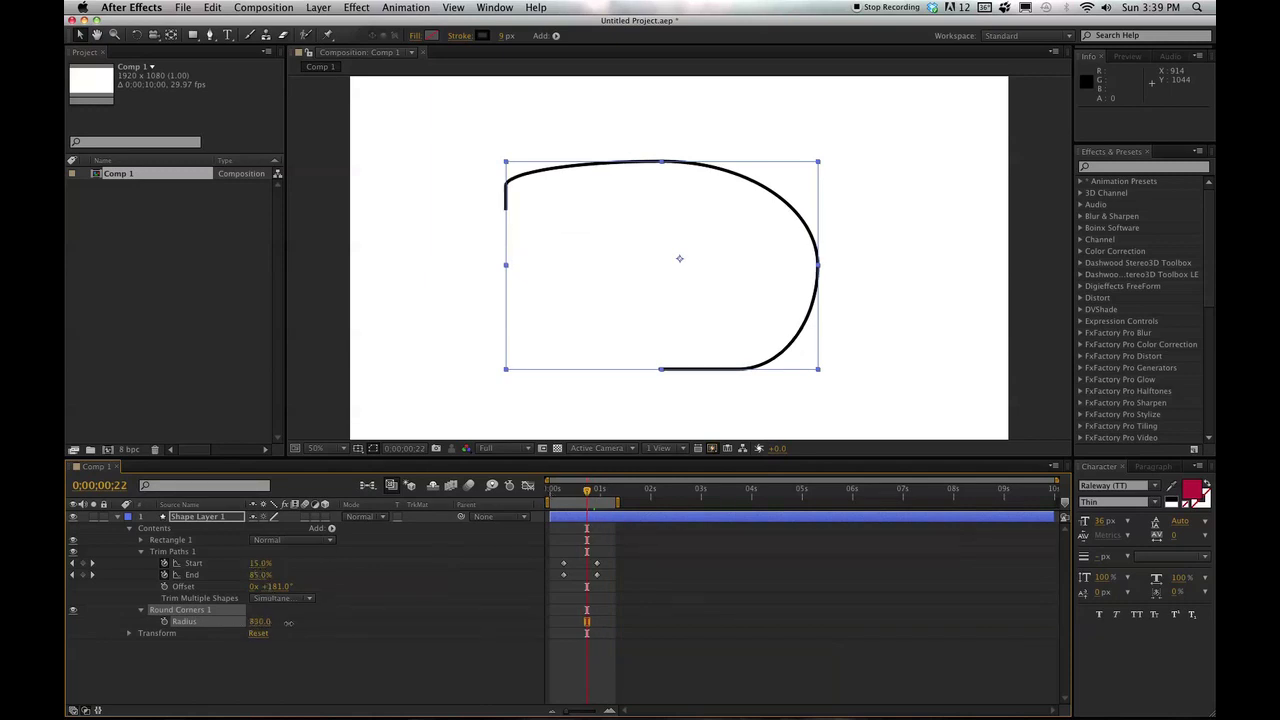
left_click_drag(386, 620, 251, 623)
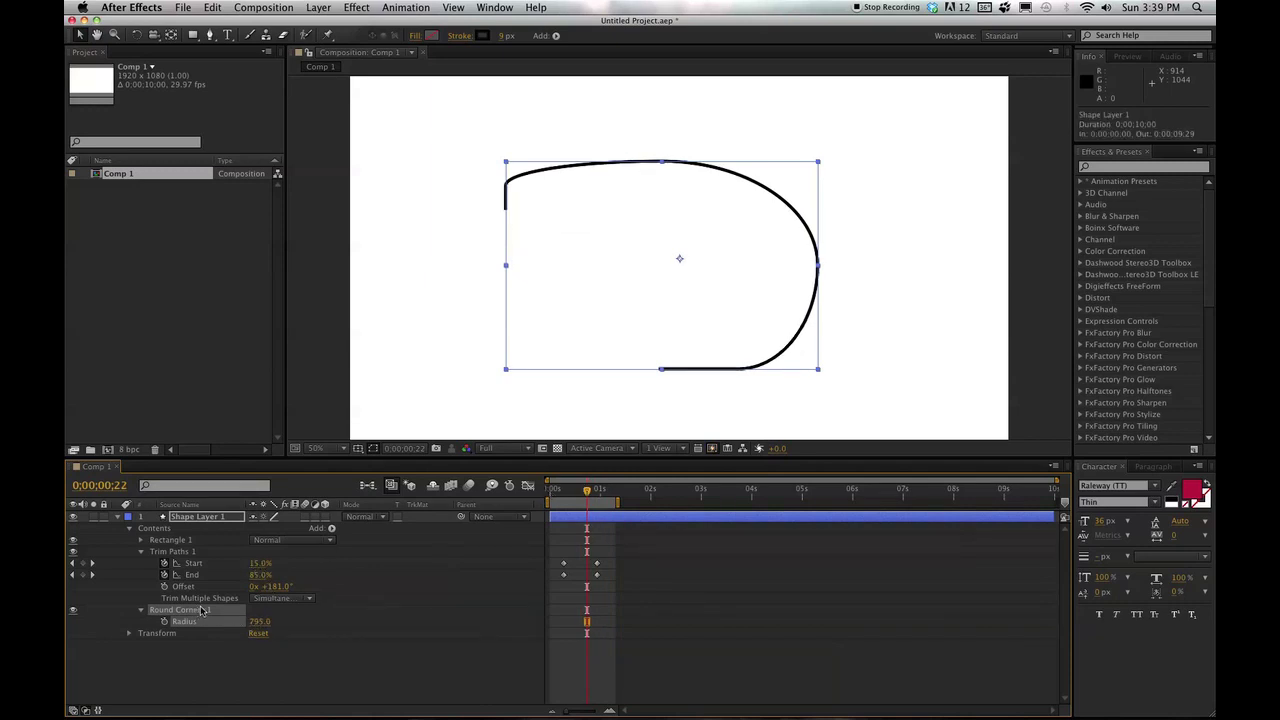
Step: Replace Round Corners with a Zig Zag operation on Shape Layer 1 and show its properties
key("Delete")
left_click(330, 529)
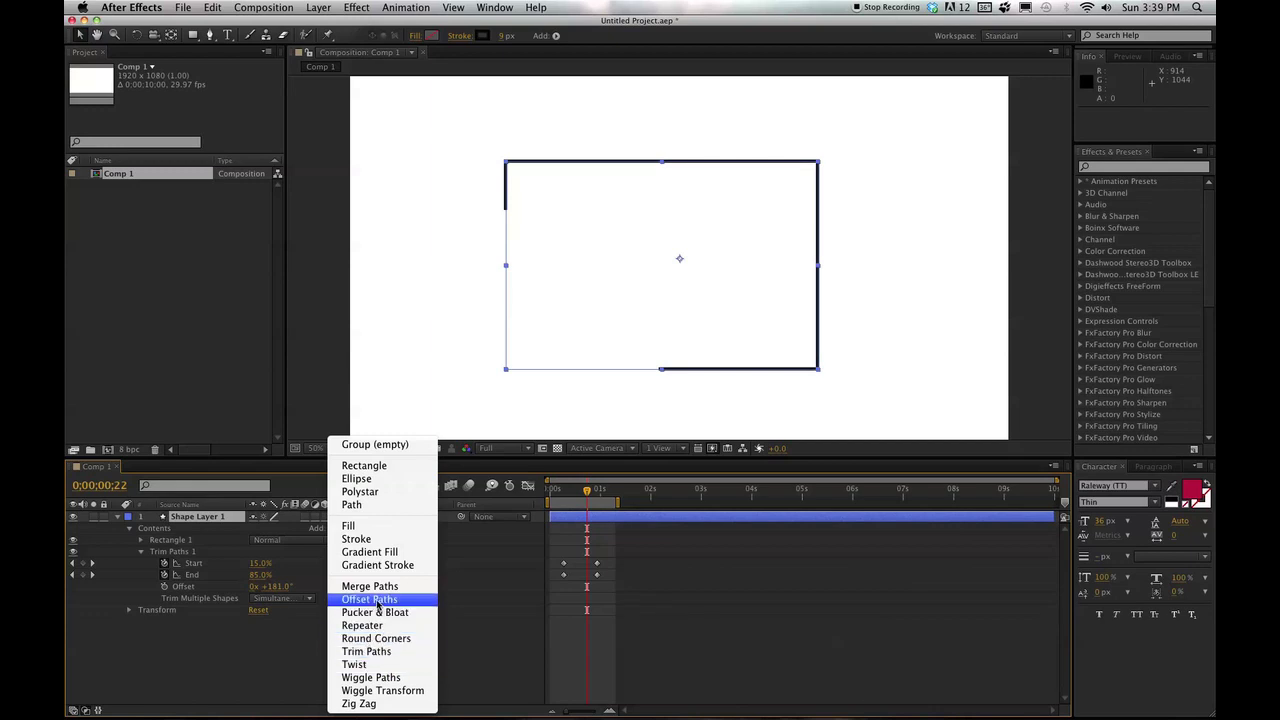
left_click(360, 703)
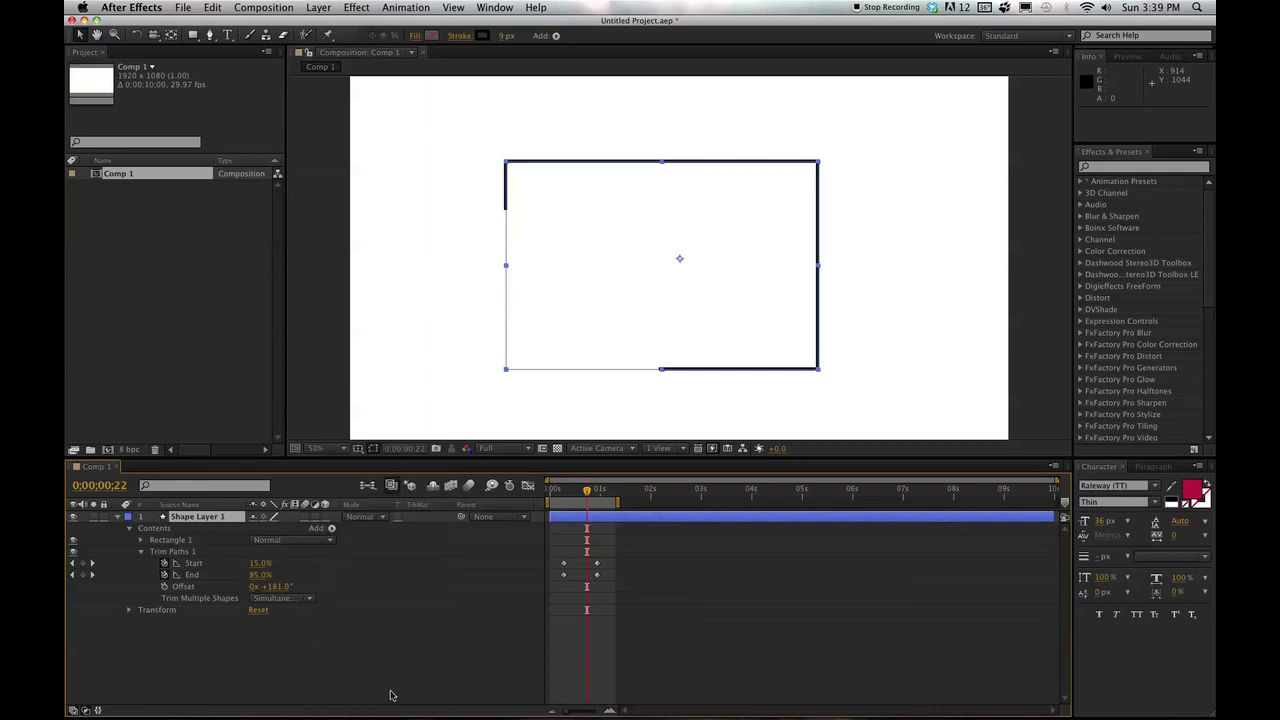
left_click(141, 610)
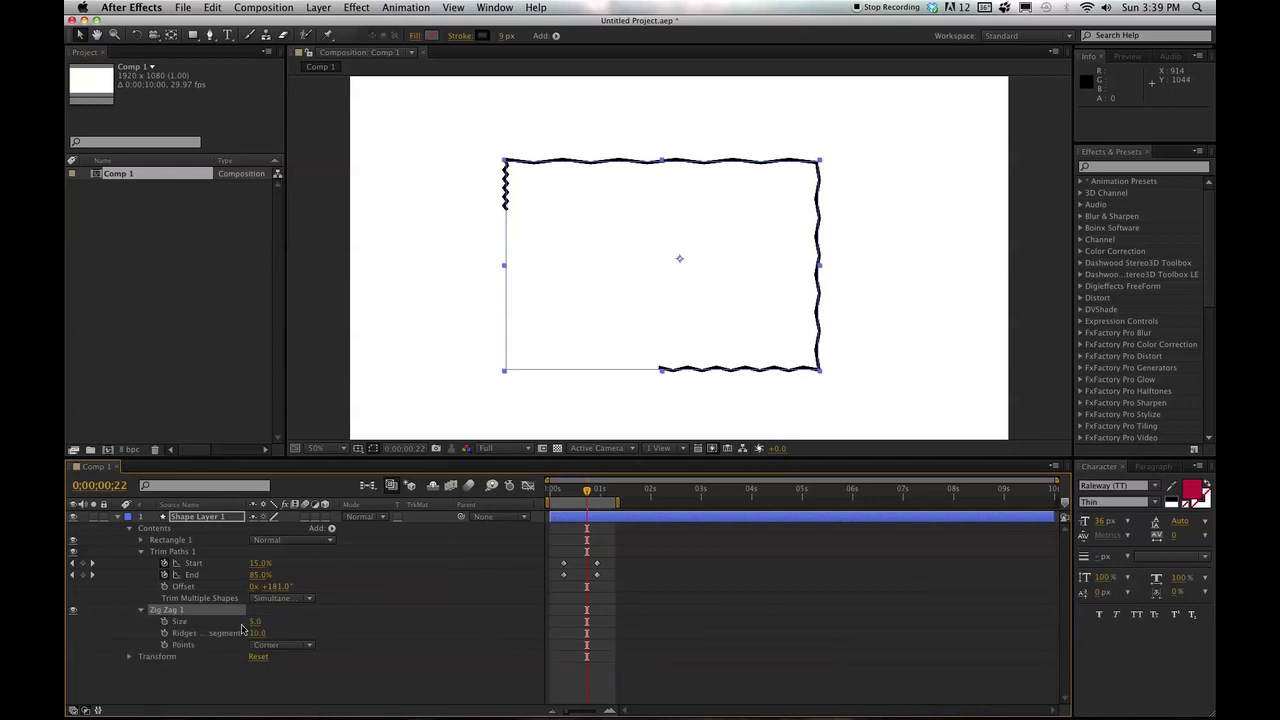
Step: Set Zig Zag Size to 27, Ridges per segment to 9 and Points to Smooth, and preview the animation
left_click_drag(253, 625, 279, 630)
left_click(281, 646)
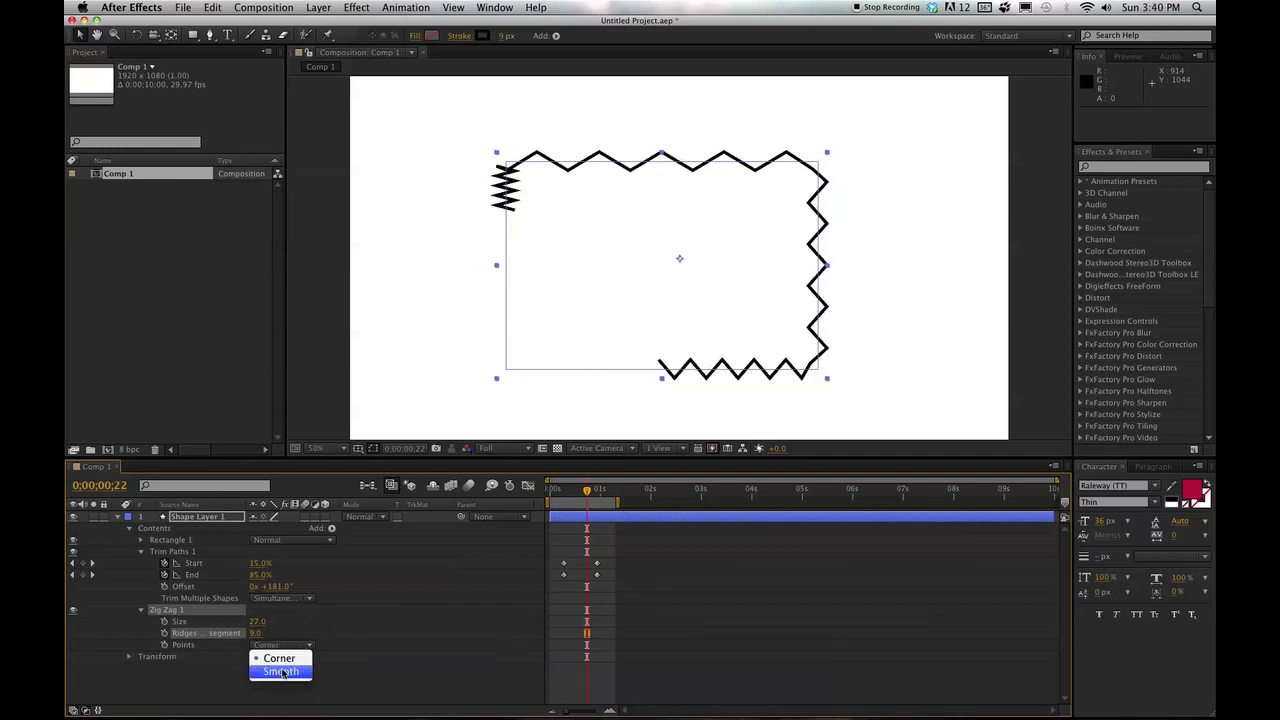
left_click(280, 673)
mouse_move(587, 491)
left_mouse_down()
mouse_move(575, 492)
mouse_move(600, 493)
left_mouse_up()
key("KP_0")
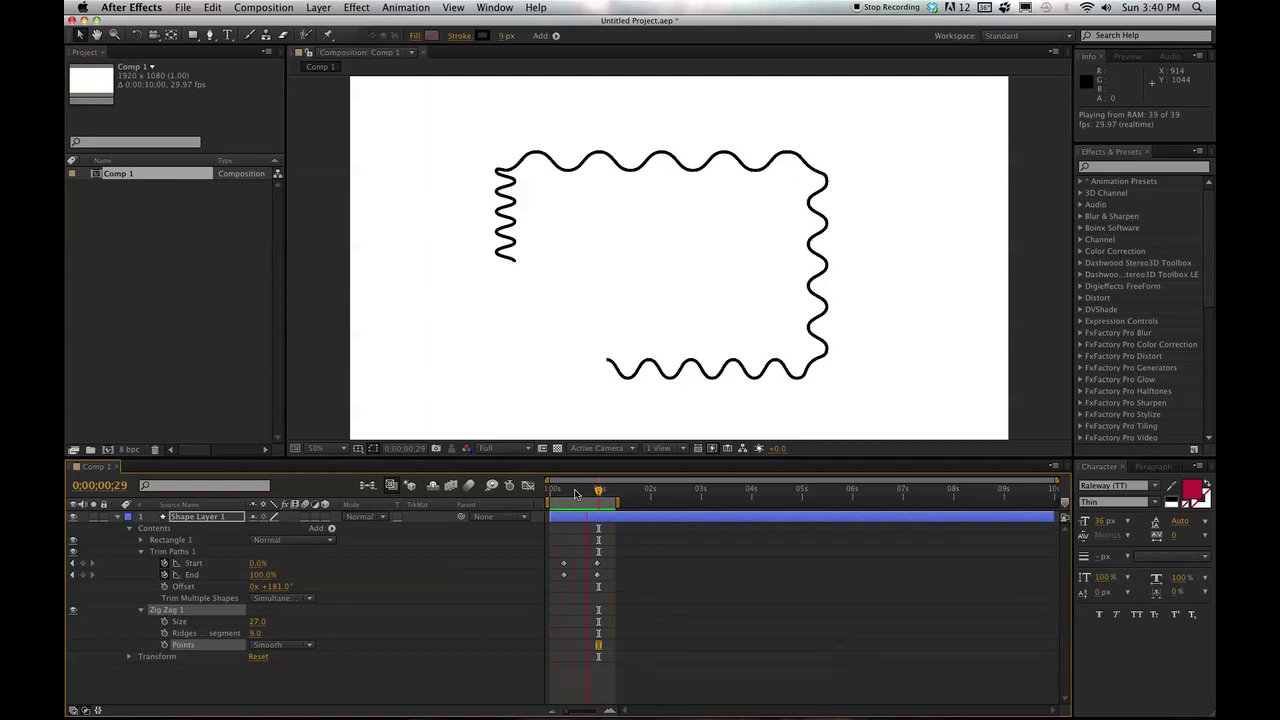
mouse_move(598, 498)
left_mouse_down()
mouse_move(563, 494)
mouse_move(595, 484)
left_mouse_up()
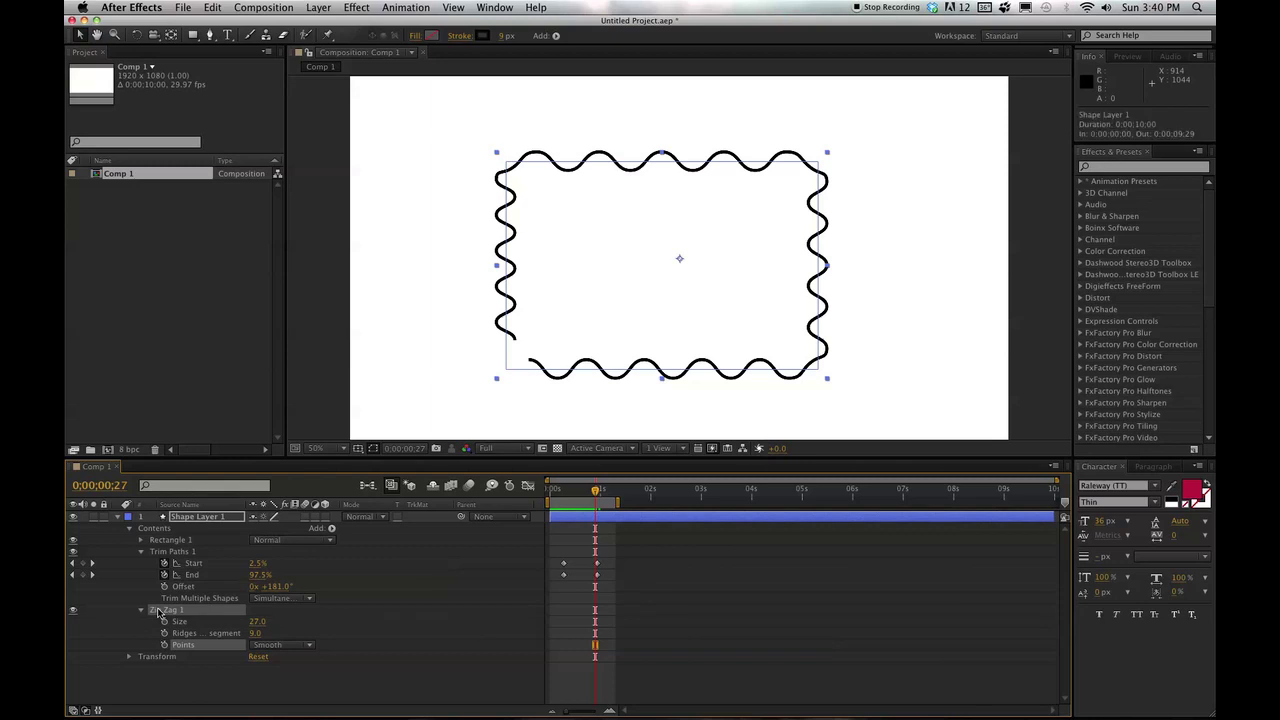
Step: Delete the Zig Zag operation from Shape Layer 1 and deselect the layer
key("Delete")
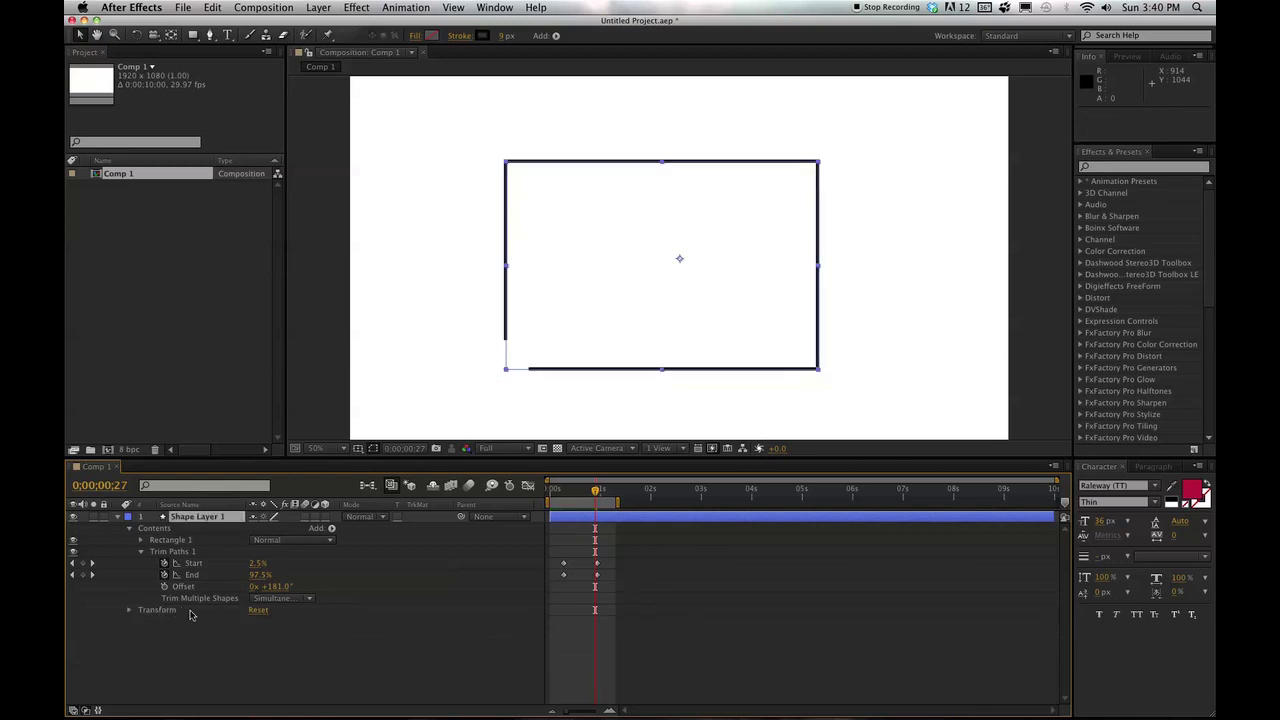
left_click(331, 531)
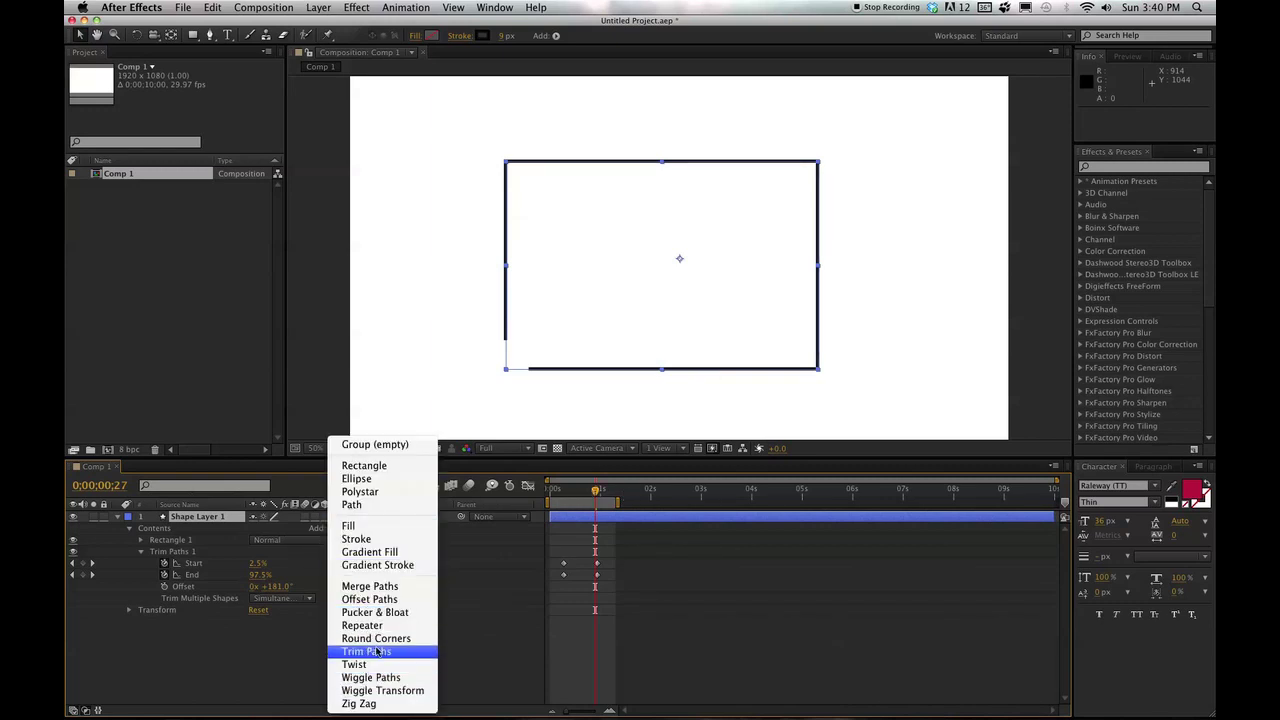
left_click(300, 653)
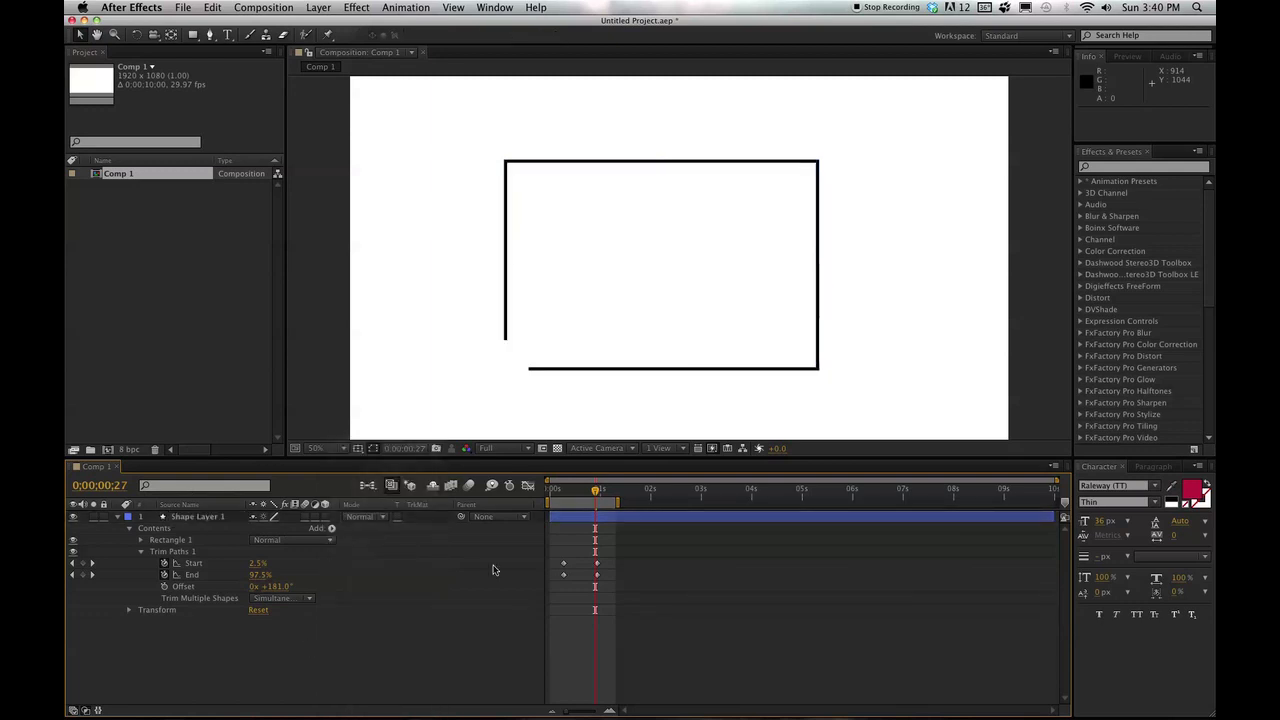
Step: Hide Shape Layer 1 and draw an open six-point jagged line rising from lower left to upper right with the Pen tool
left_click(72, 516)
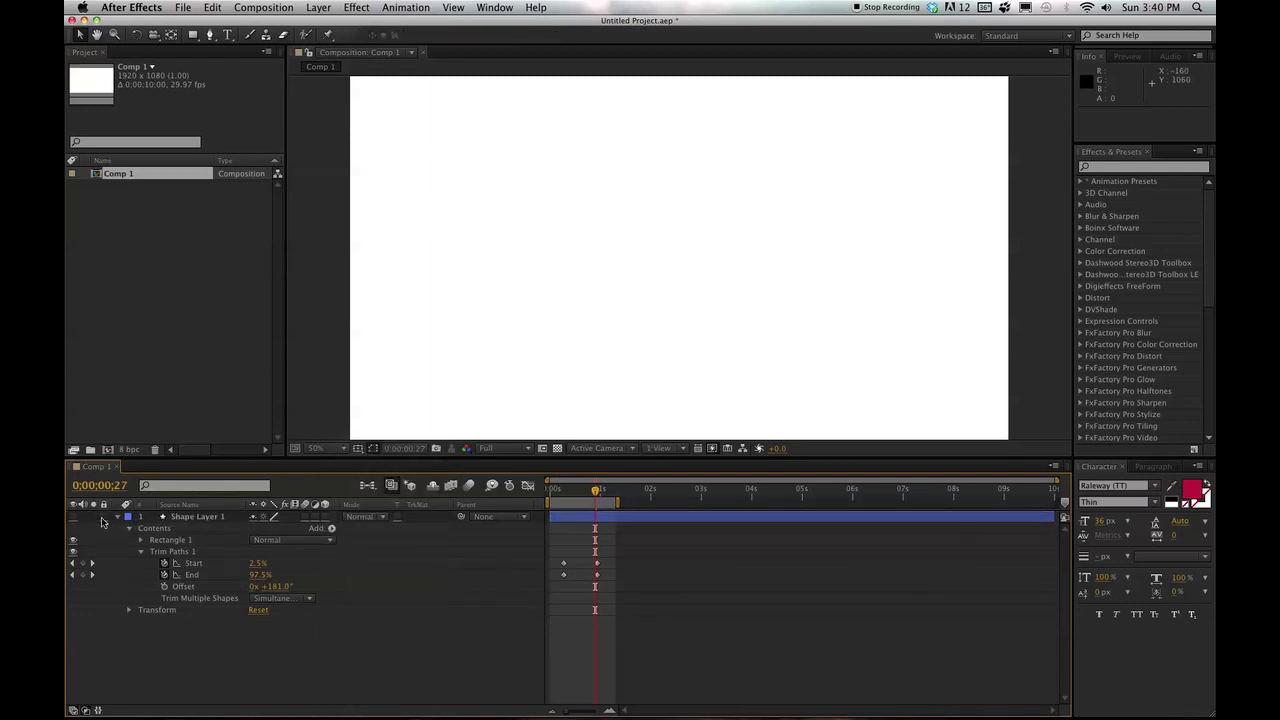
left_click(211, 35)
left_click(454, 379)
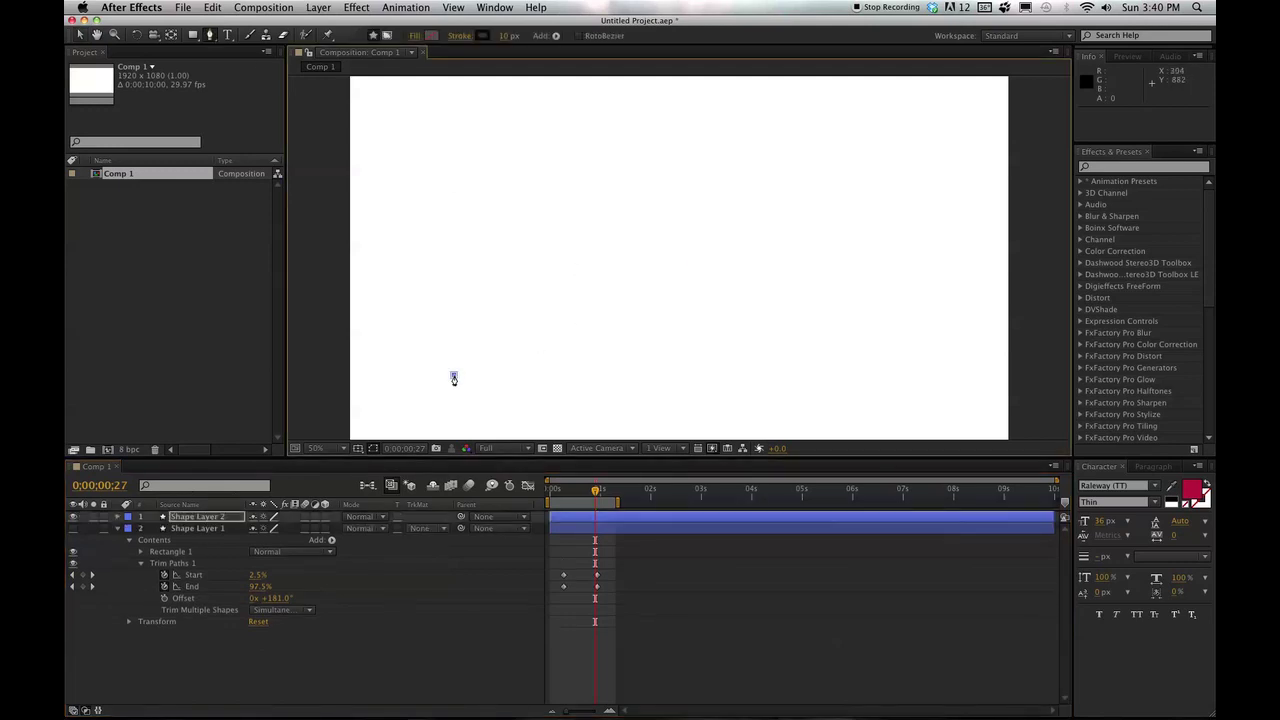
left_click(537, 300)
left_click(586, 312)
left_click(652, 252)
left_click(785, 186)
left_click(425, 667)
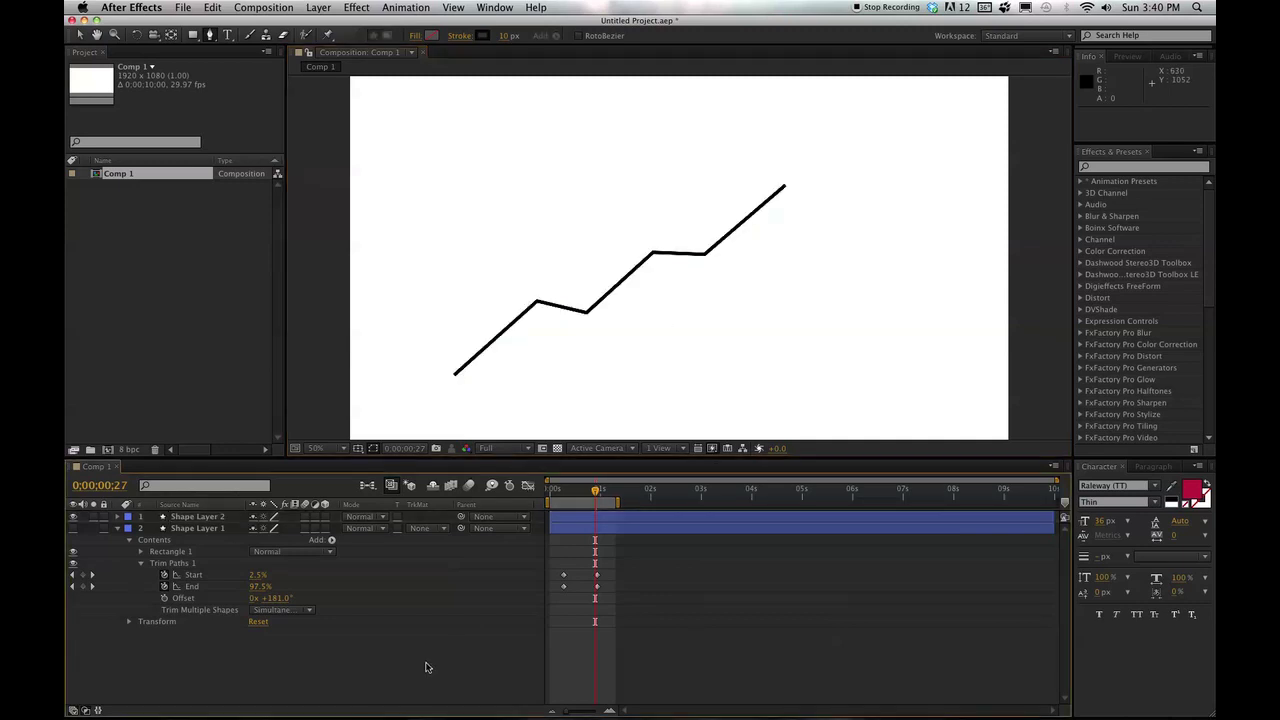
key("v")
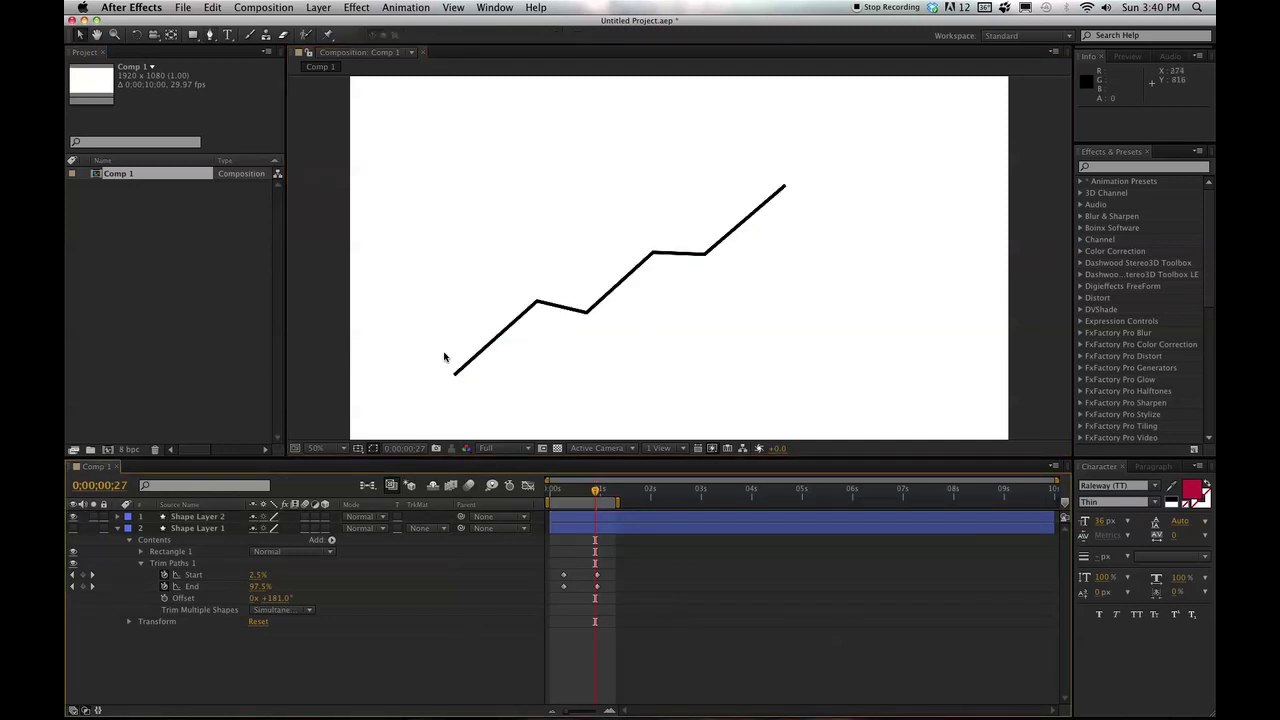
Step: Add Trim Paths to the jagged line's Shape Layer 2 and show its properties
left_click(197, 516)
left_click(117, 517)
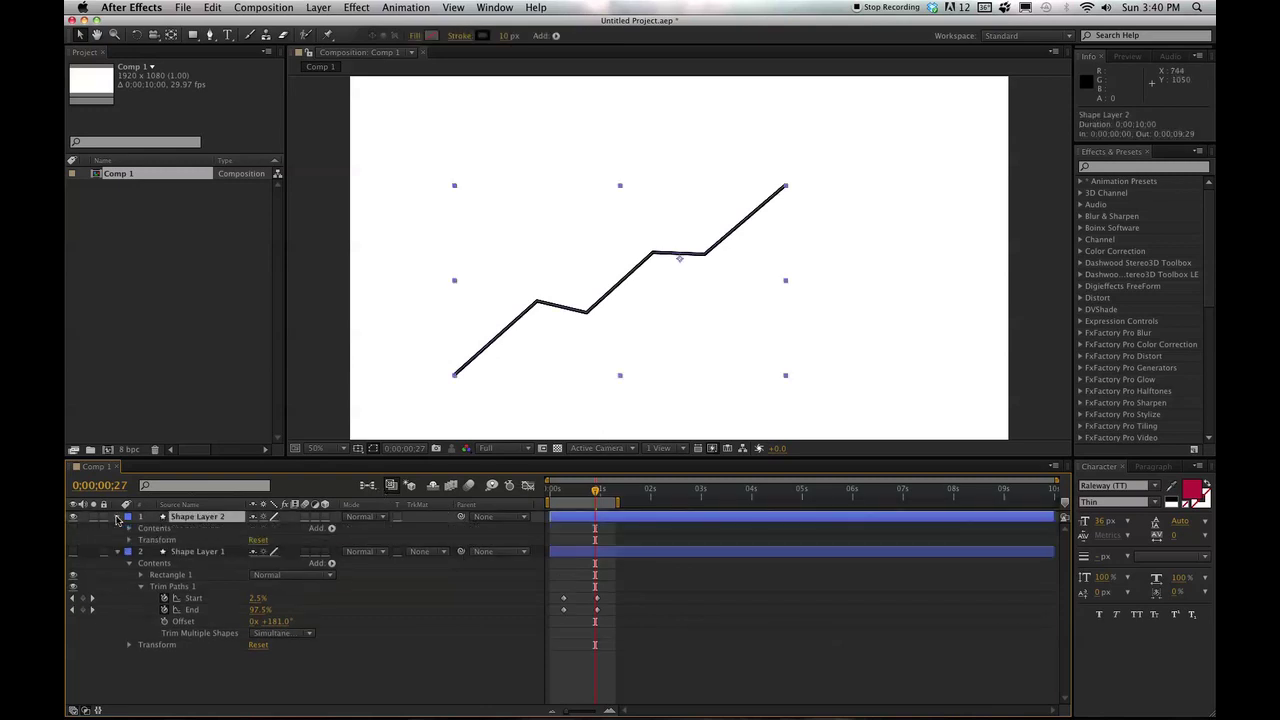
left_click(332, 529)
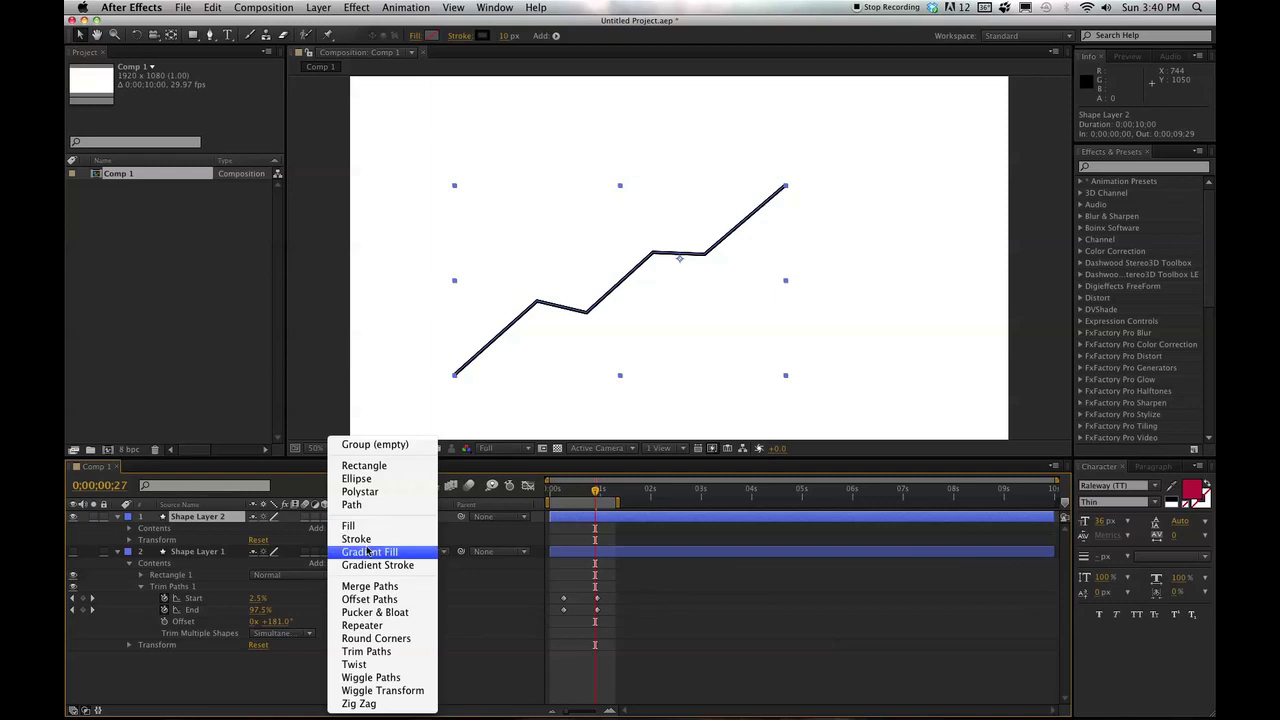
left_click(366, 651)
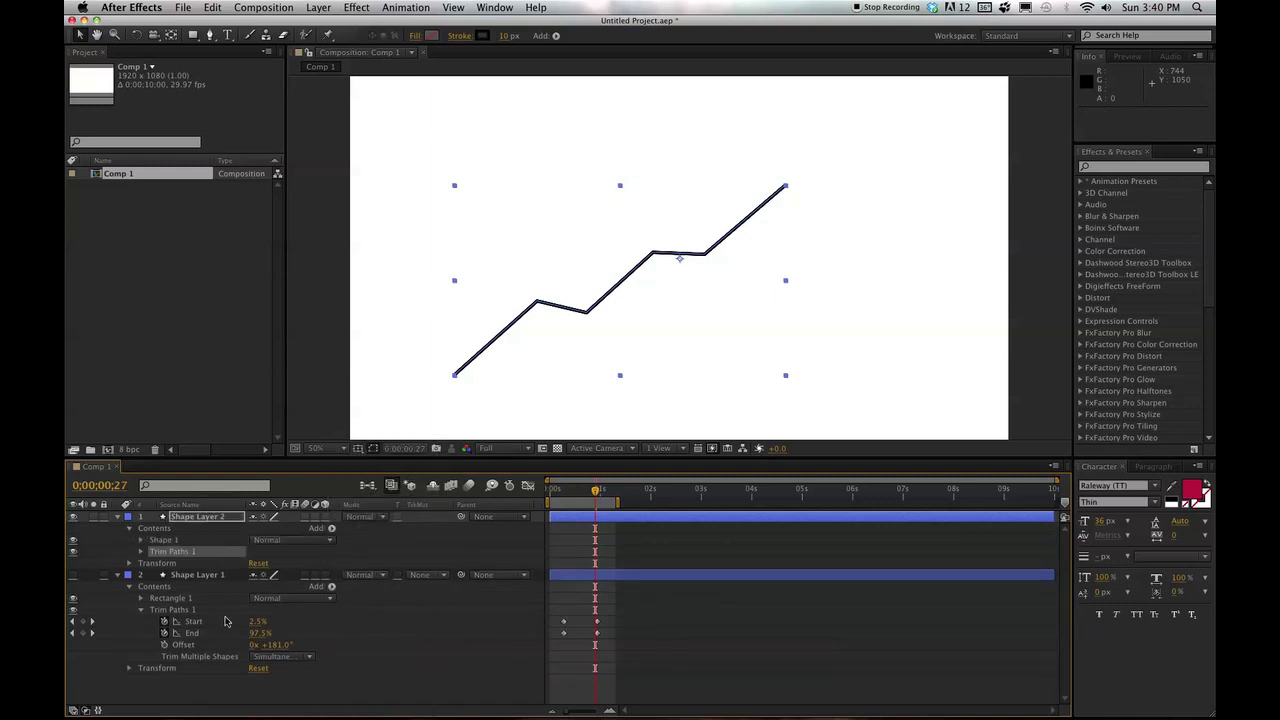
left_click(141, 552)
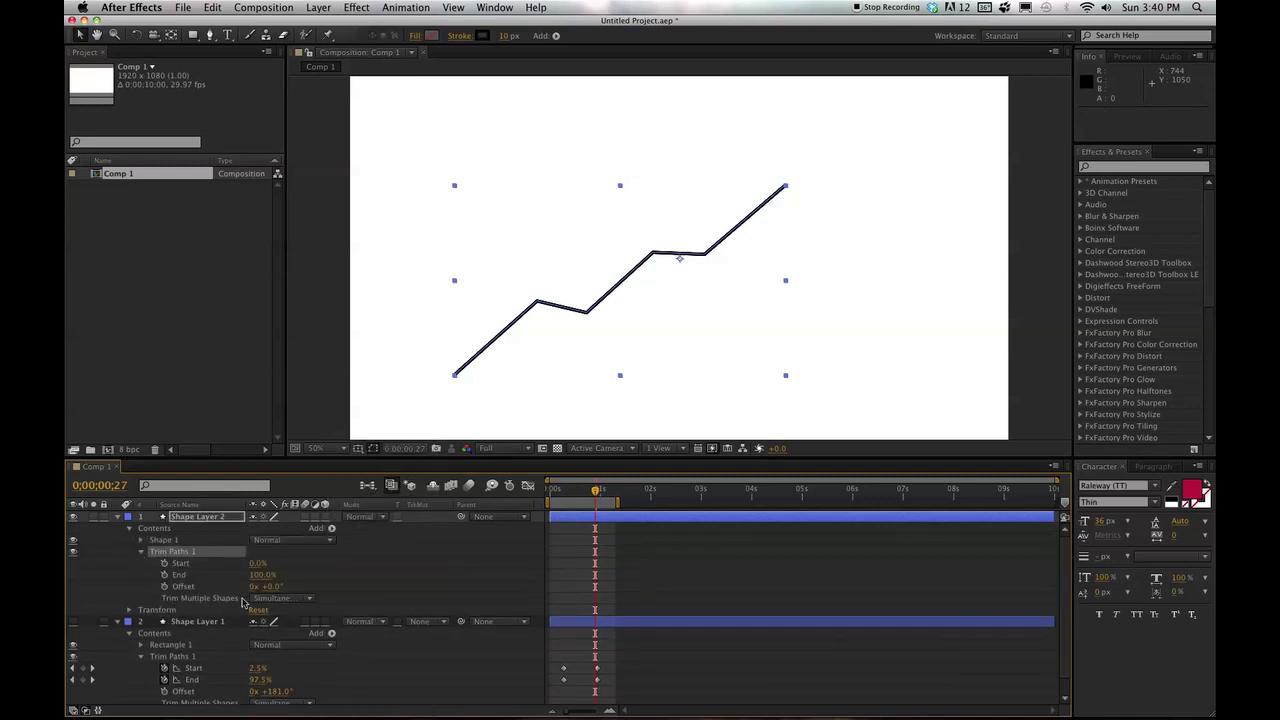
Step: Keyframe Shape Layer 2's Trim Paths End from 0% at 0;00;00;15 to 100% at 0;00;00;28
left_click_drag(257, 578, 187, 576)
left_click(164, 575)
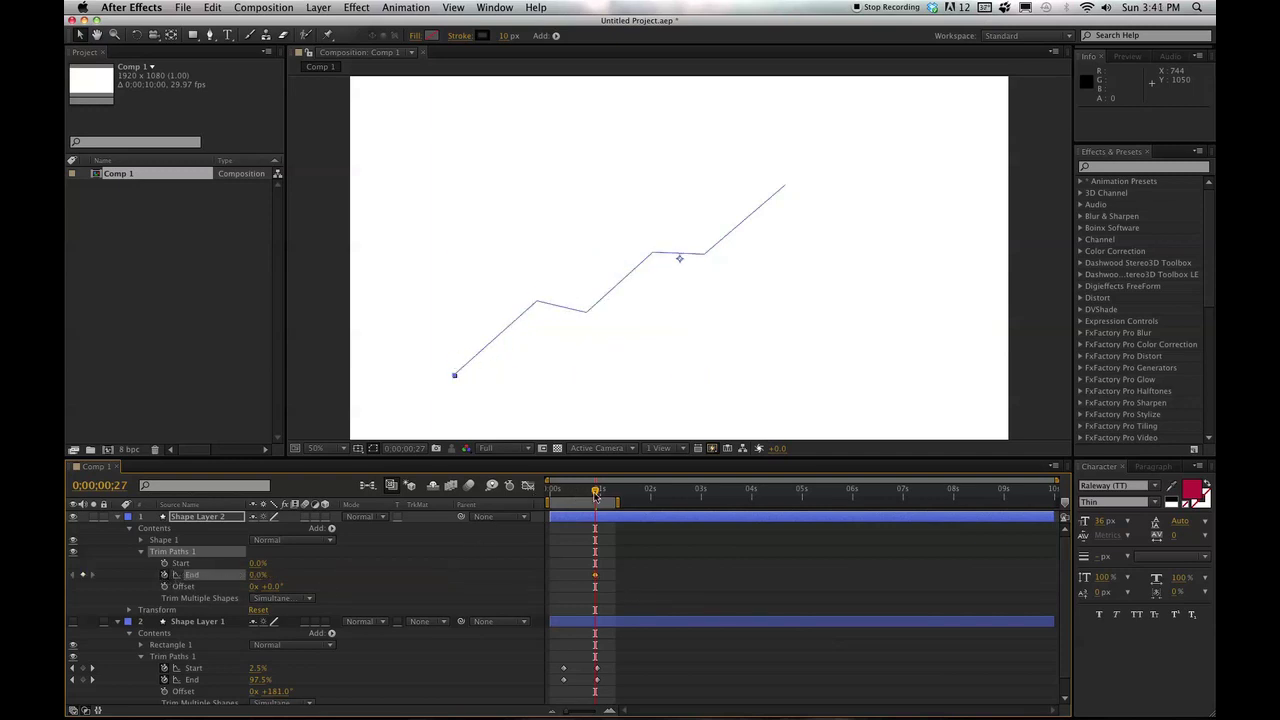
left_click_drag(596, 494, 558, 494)
left_click_drag(594, 580, 575, 578)
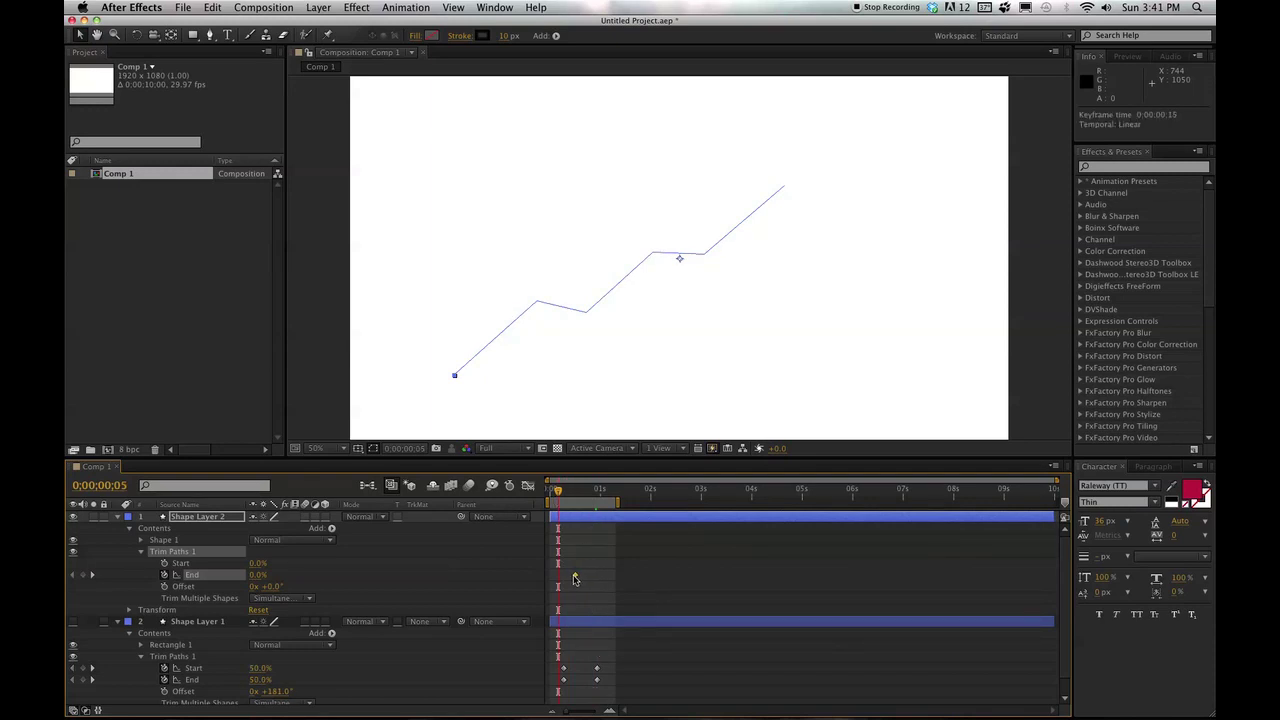
left_click_drag(558, 494, 599, 494)
left_click_drag(260, 574, 340, 572)
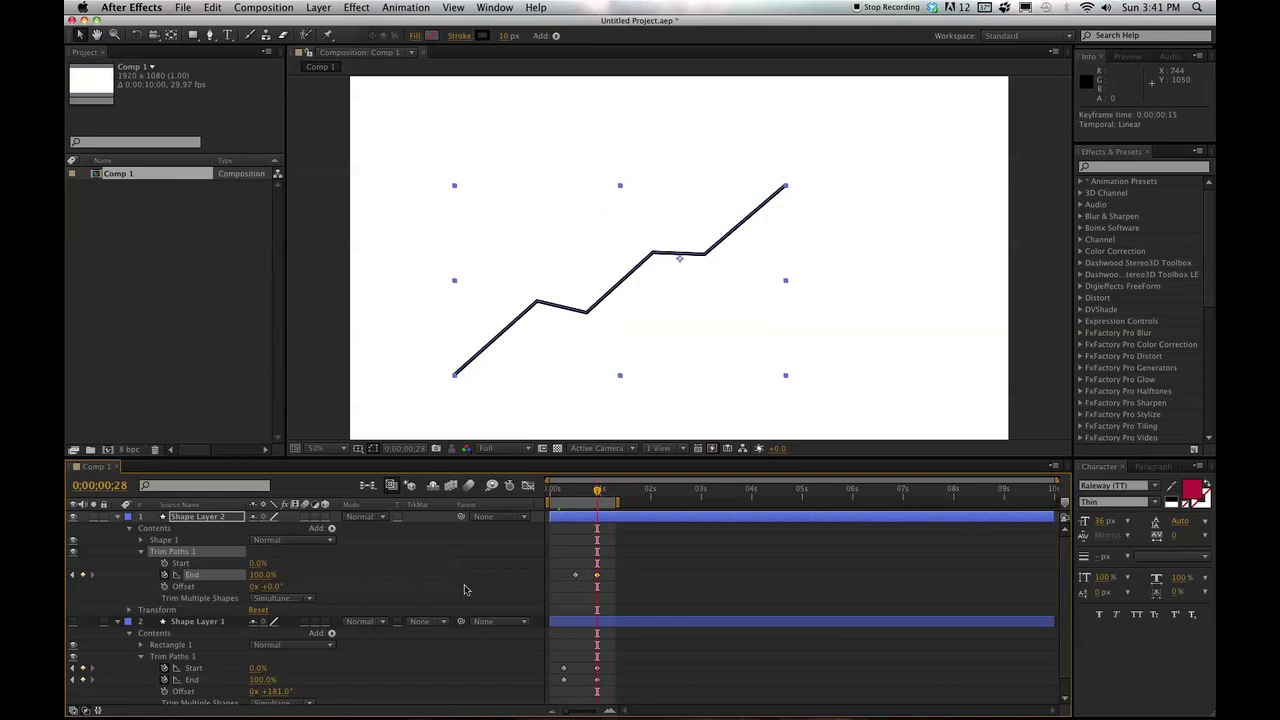
Step: Move Shape Layer 2's first Trim Paths End keyframe to 0;00;00;07 and preview the line drawing on
left_click_drag(575, 578, 561, 578)
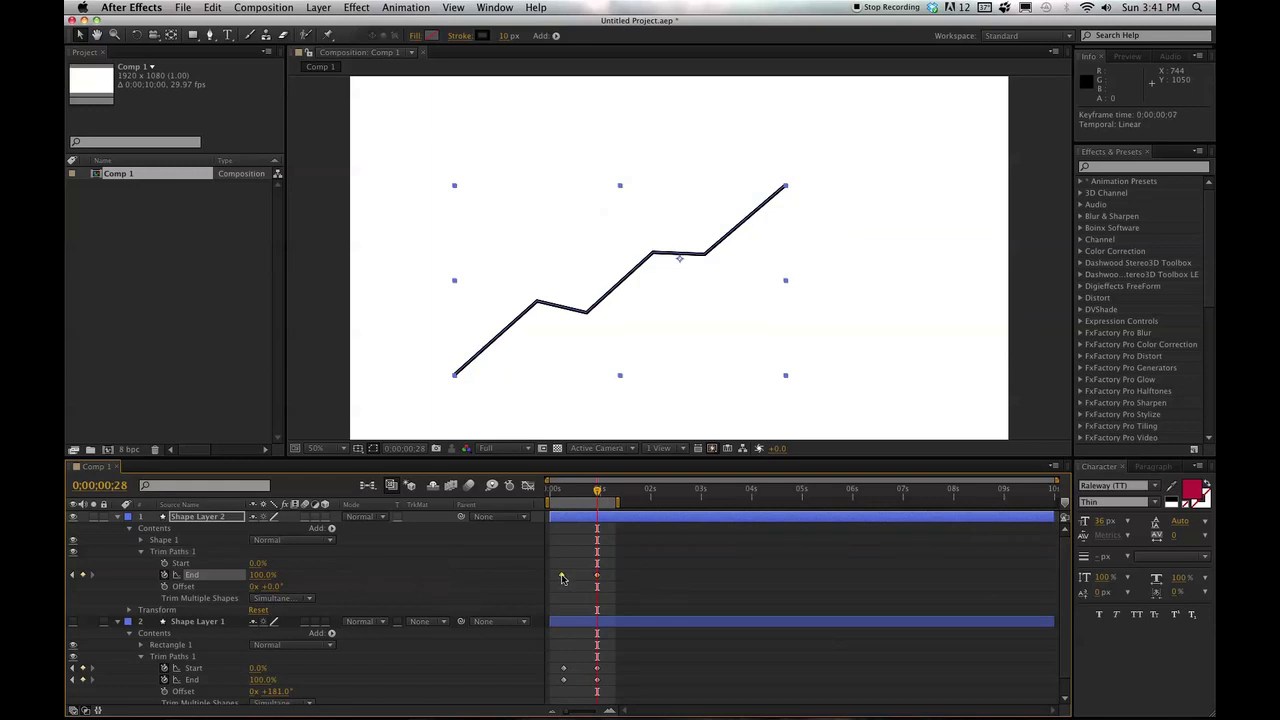
key("space")
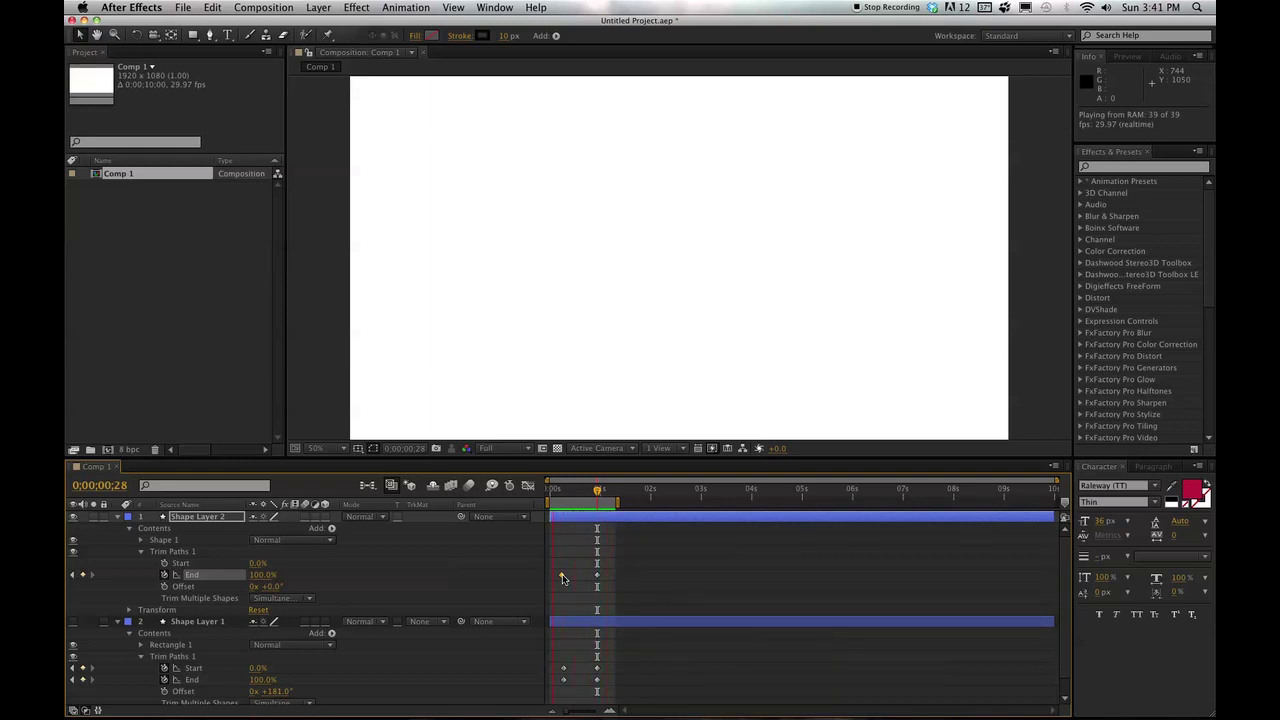
key("space")
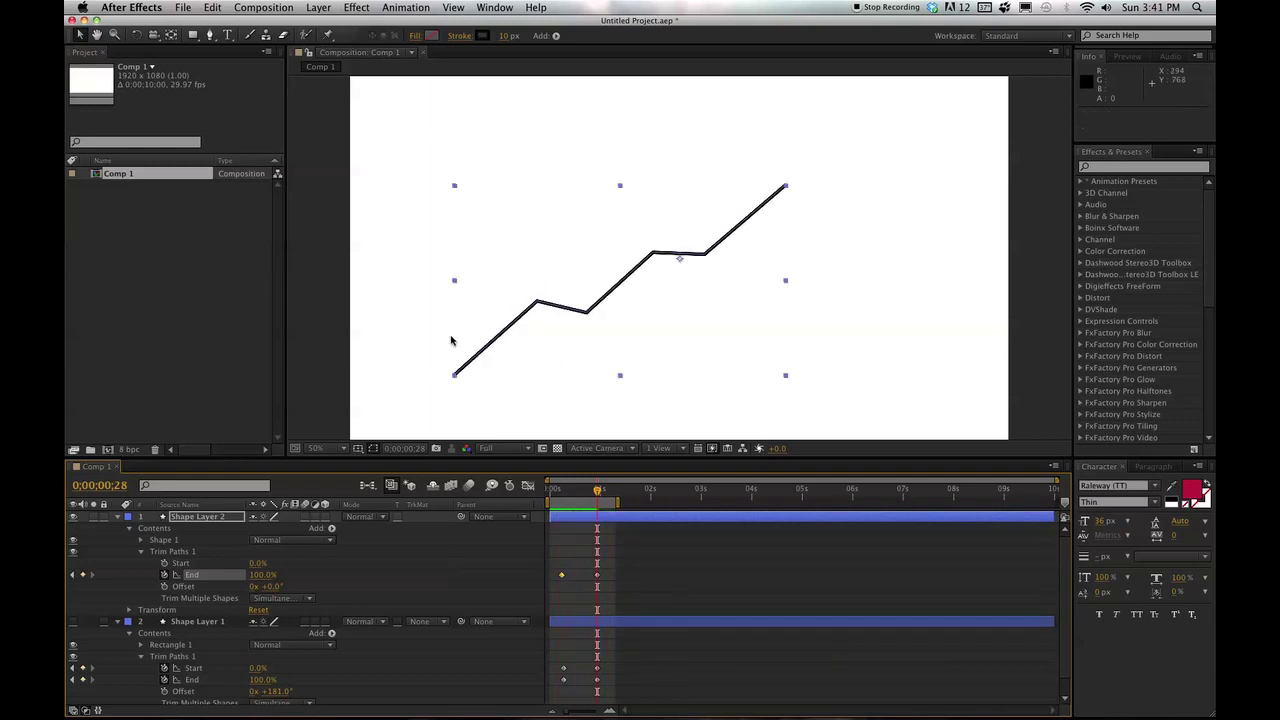
Step: Hide both Shape Layer 2 and Shape Layer 1, collapse their properties and deselect everything
left_click(74, 622)
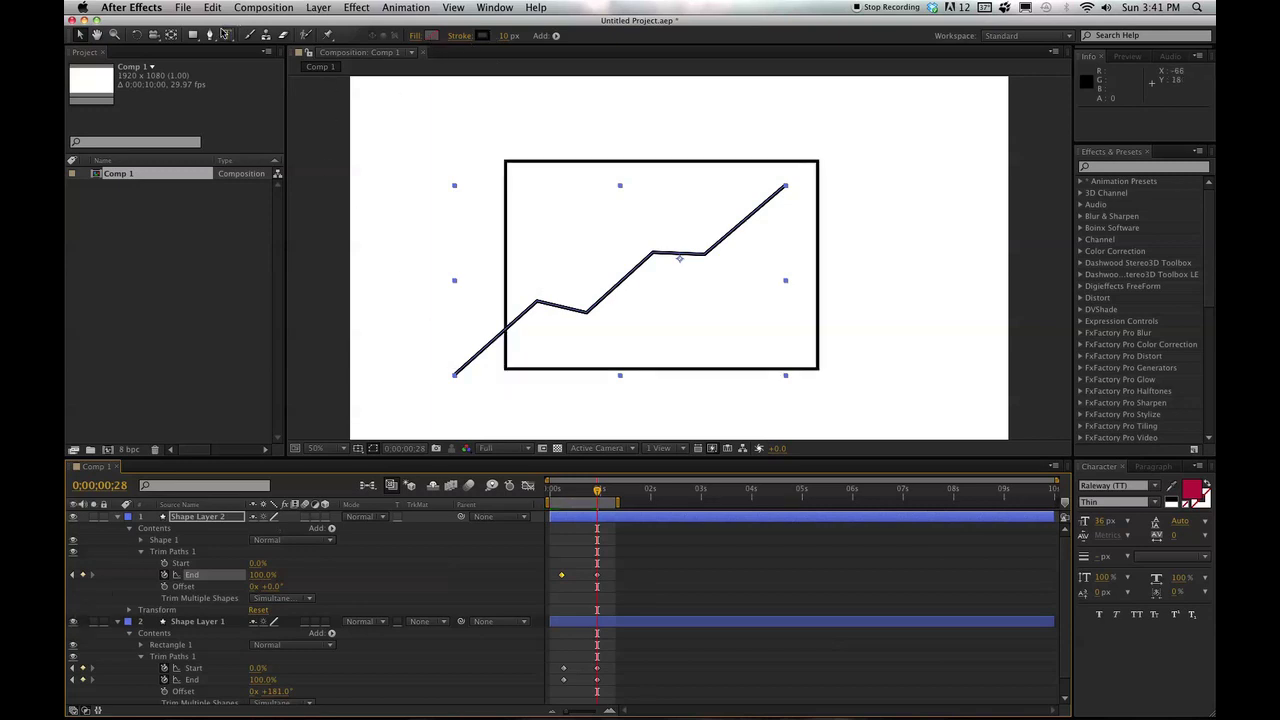
left_click(73, 517)
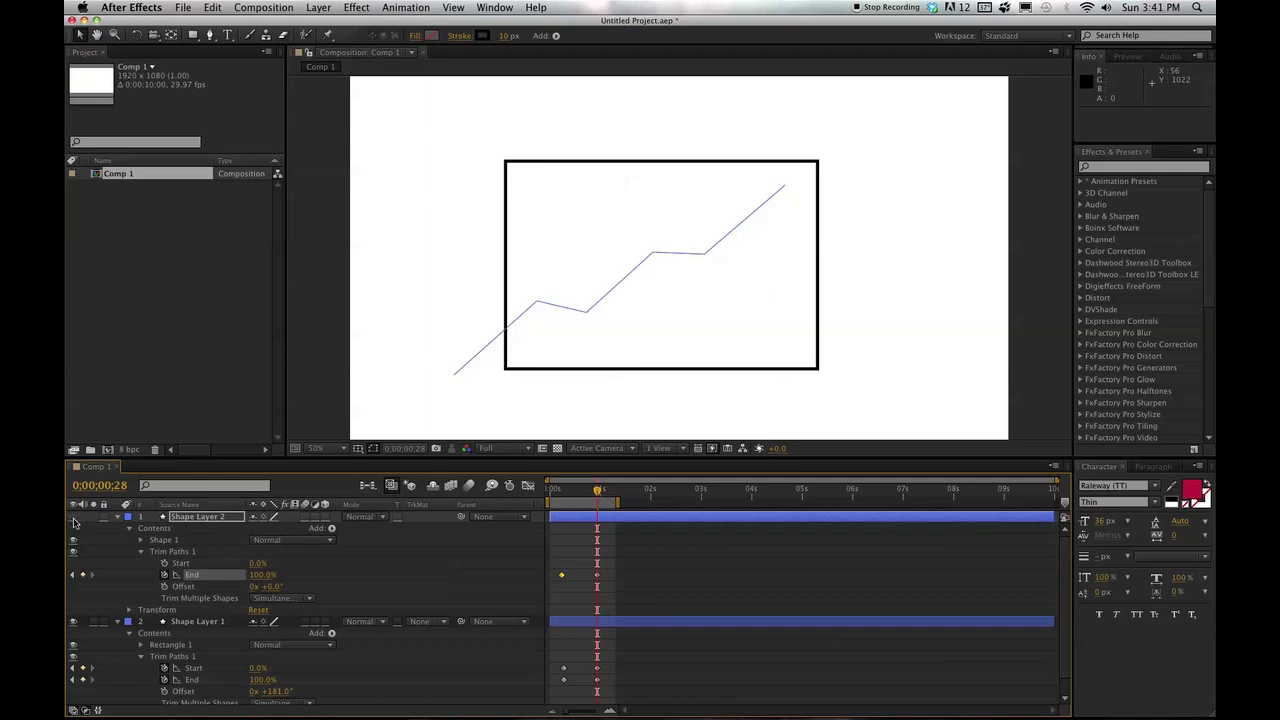
left_click(74, 622)
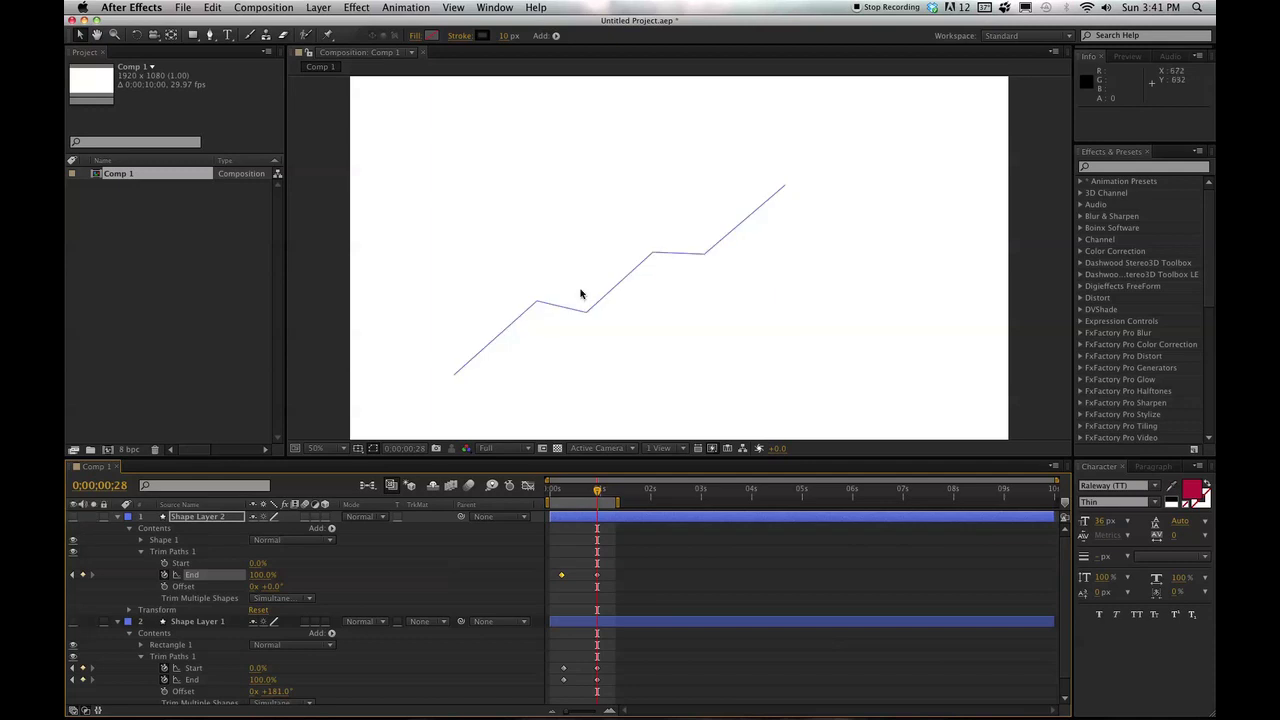
left_click(117, 518)
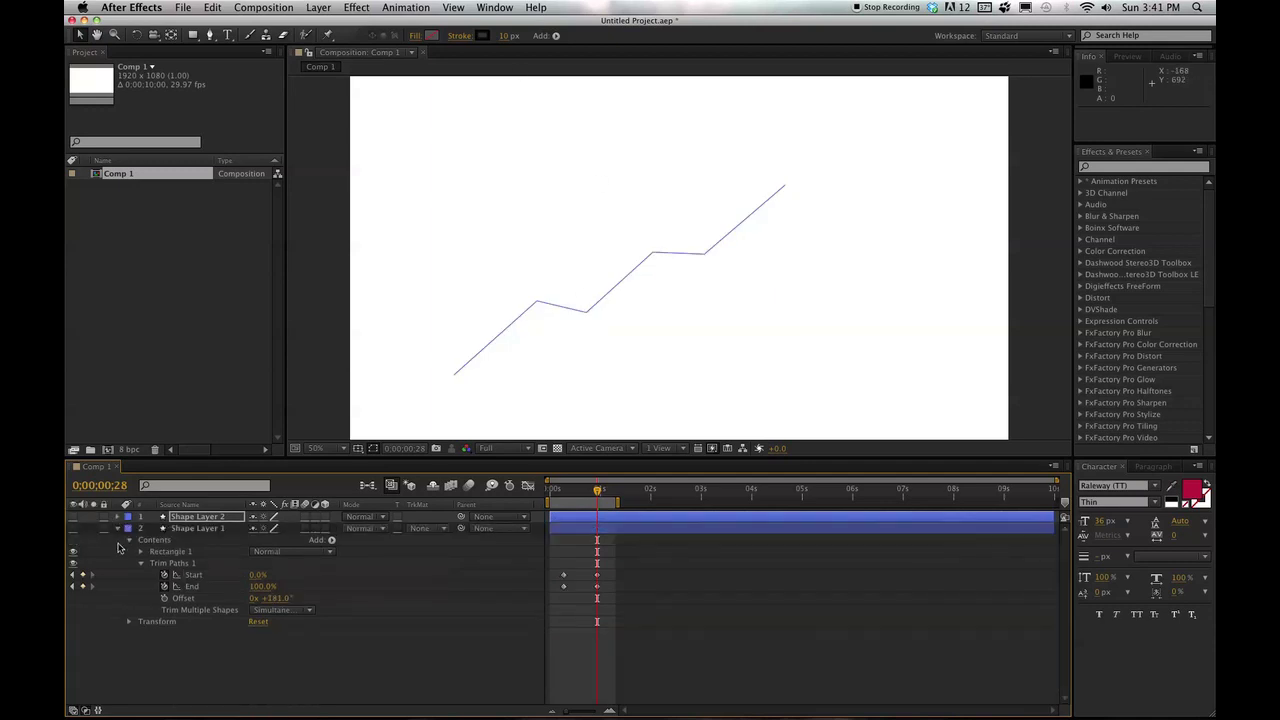
left_click(172, 676)
left_click(118, 529)
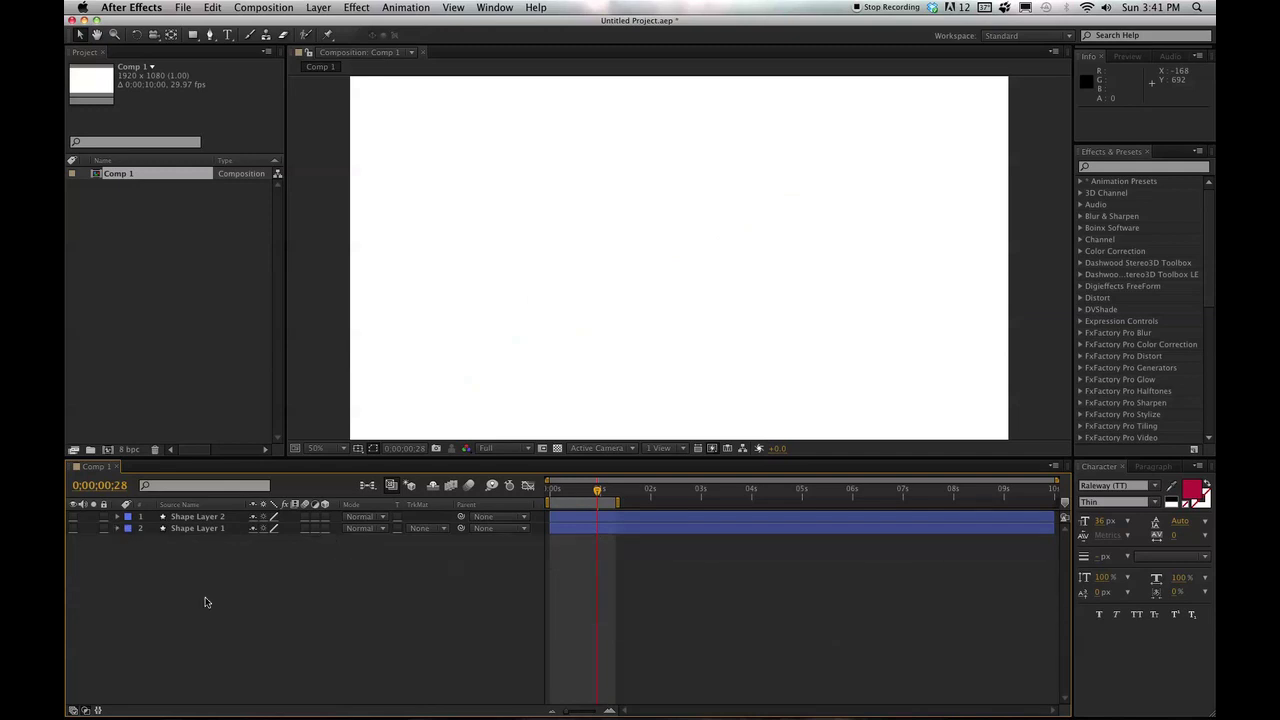
Step: Draw an open nine-point curved path looping across the composition with the Pen tool, then deselect it
left_click(209, 34)
left_click(483, 218)
left_click_drag(612, 192, 742, 235)
left_click_drag(820, 295, 900, 260)
left_click_drag(884, 161, 827, 105)
left_click_drag(780, 197, 680, 180)
left_click_drag(662, 130, 519, 140)
left_click_drag(473, 155, 395, 135)
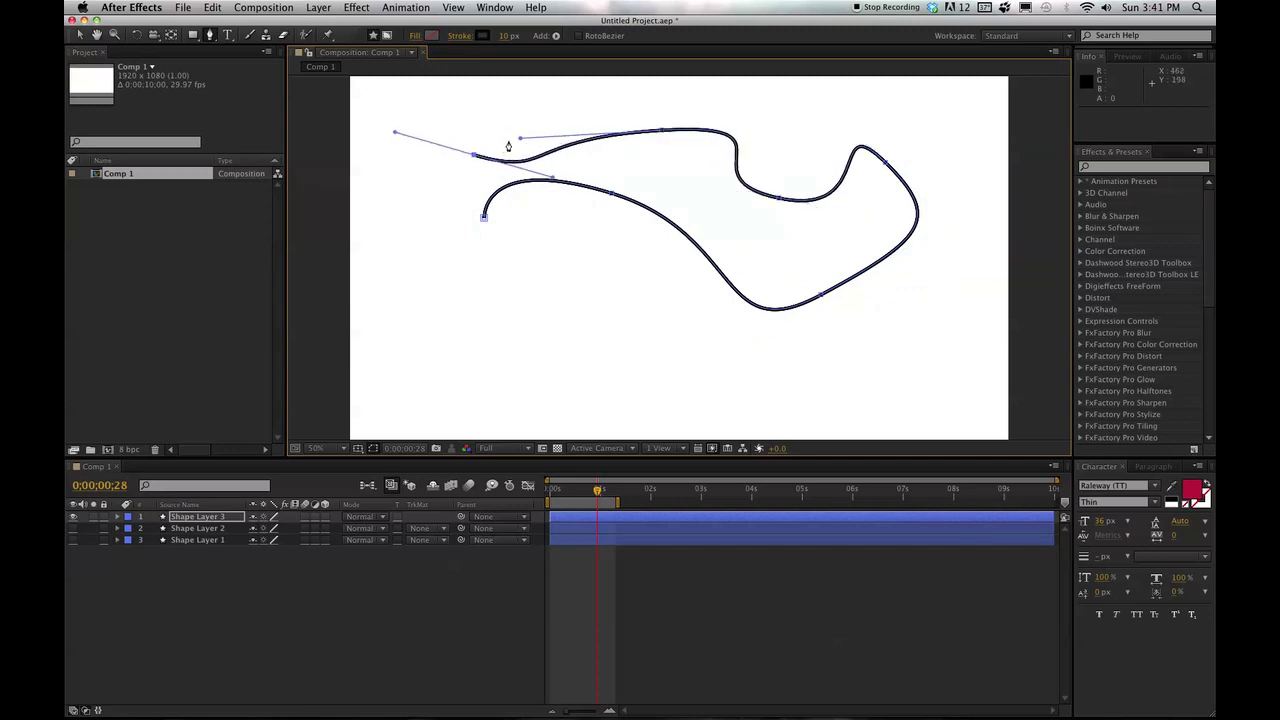
left_click_drag(442, 295, 597, 349)
left_click_drag(622, 279, 800, 388)
left_click(386, 638)
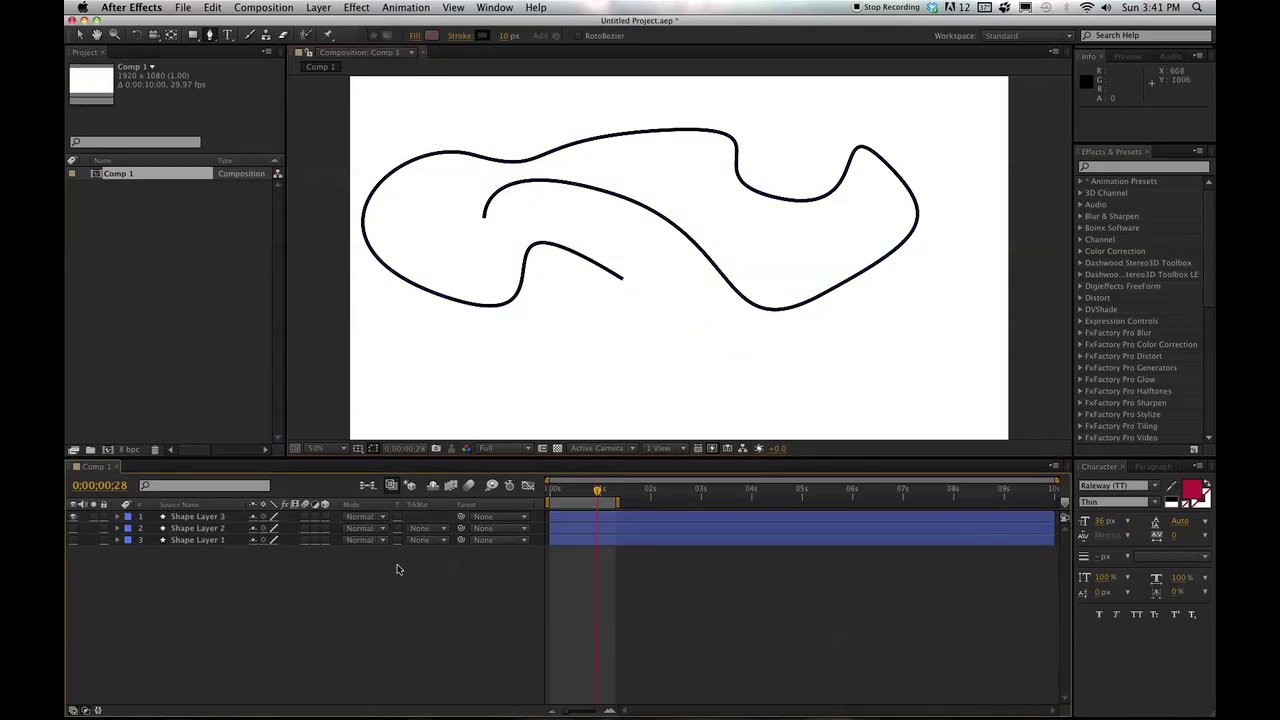
Step: Add Trim Paths to the curved path's Shape Layer 3 and show its properties
left_click(116, 517)
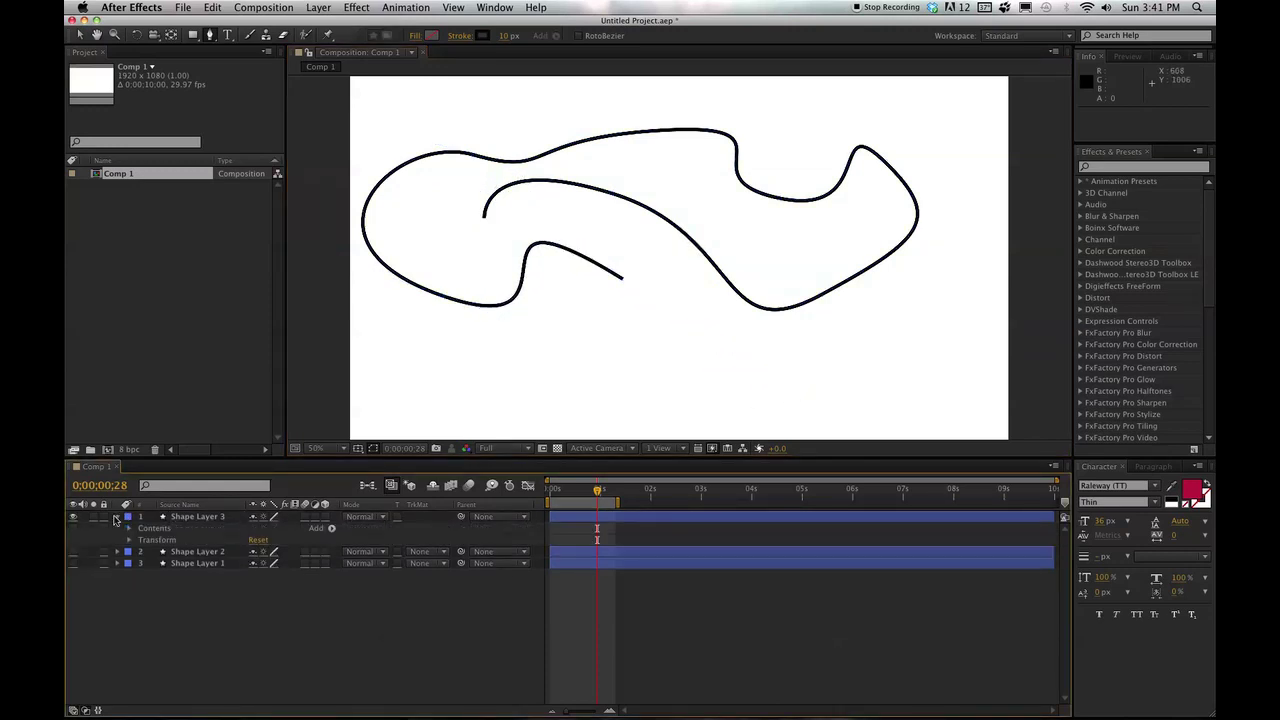
left_click(330, 530)
left_click(373, 652)
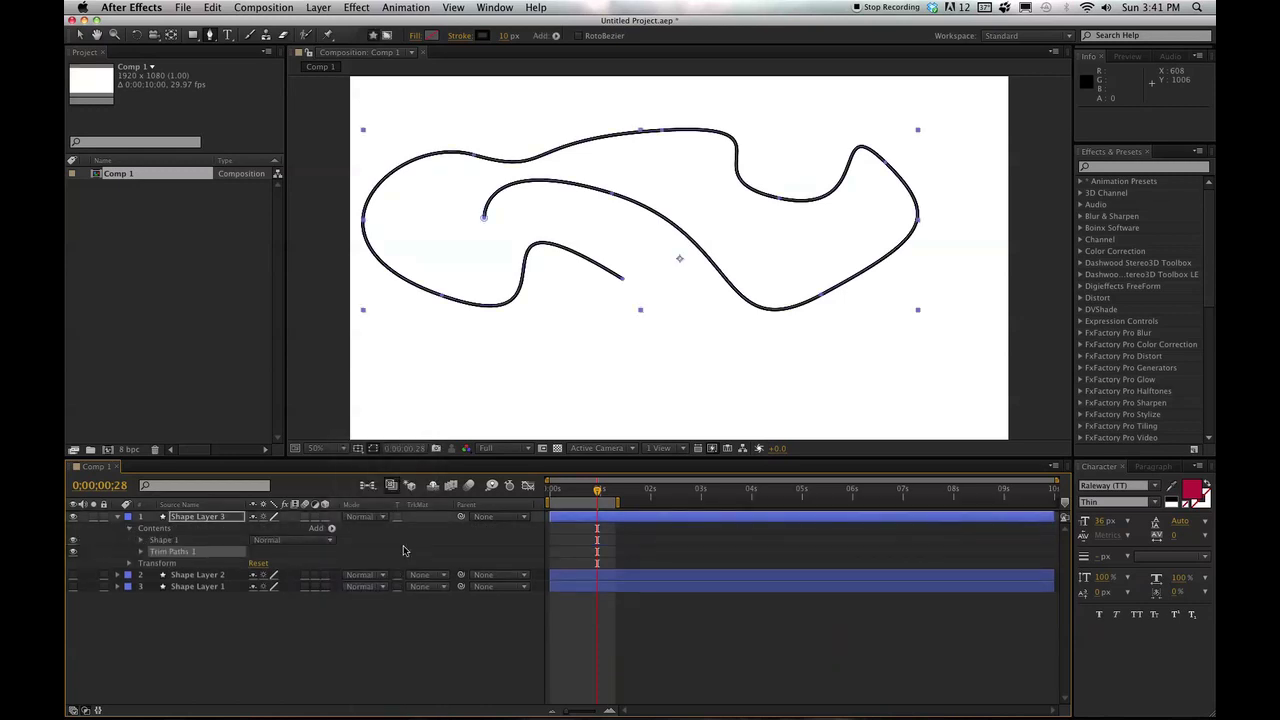
left_click(140, 552)
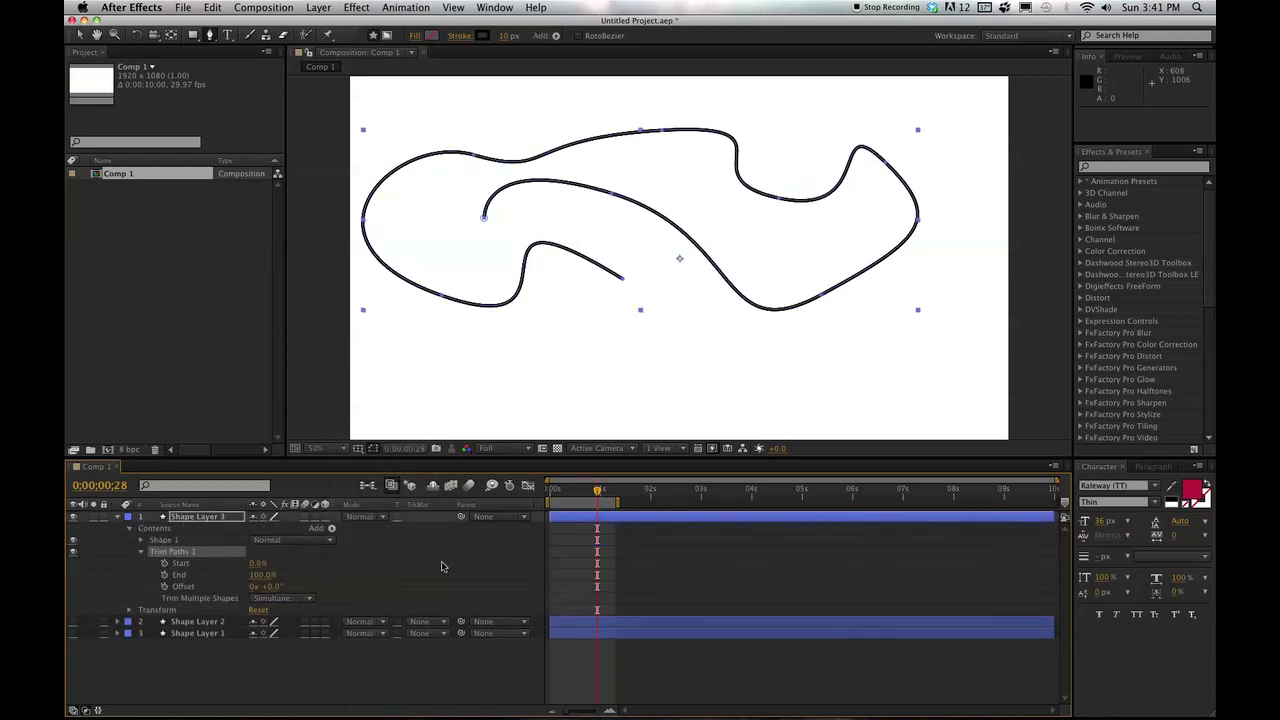
Step: Keyframe Shape Layer 3's Trim Paths End from 0% at 0;00;00;07 to 100% at 0;00;01;17
left_click(559, 493)
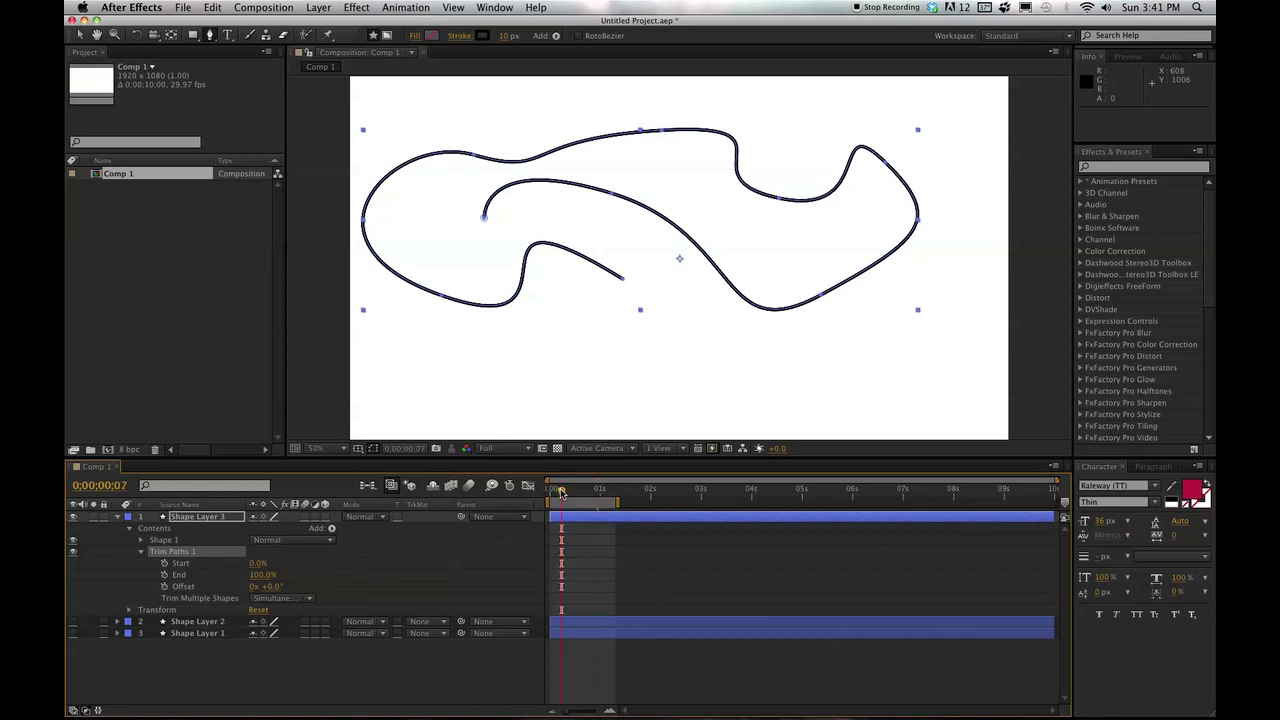
left_click(261, 576)
type("0")
key("Return")
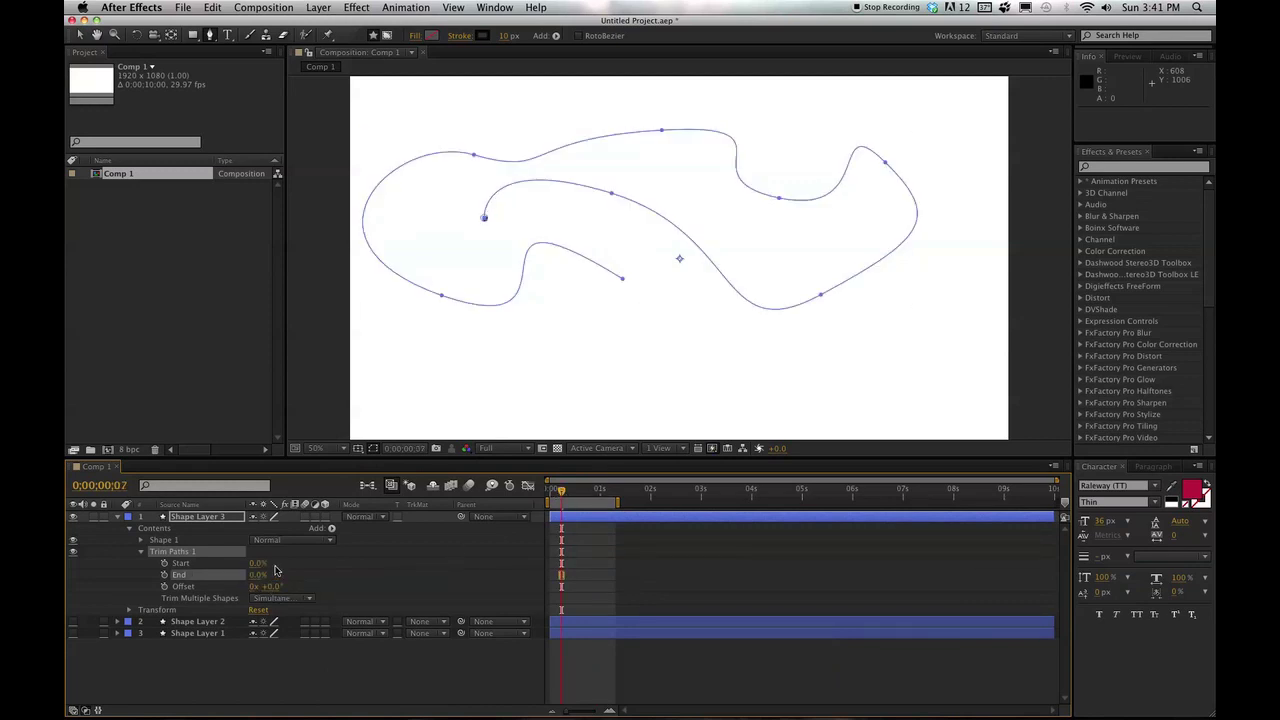
left_click(165, 575)
left_click_drag(562, 490, 628, 492)
left_click_drag(251, 580, 278, 578)
Step: Deselect the layer, preview the curve drawing on, and scrub back to 0;00;00;19
left_click(451, 666)
key("KP_0")
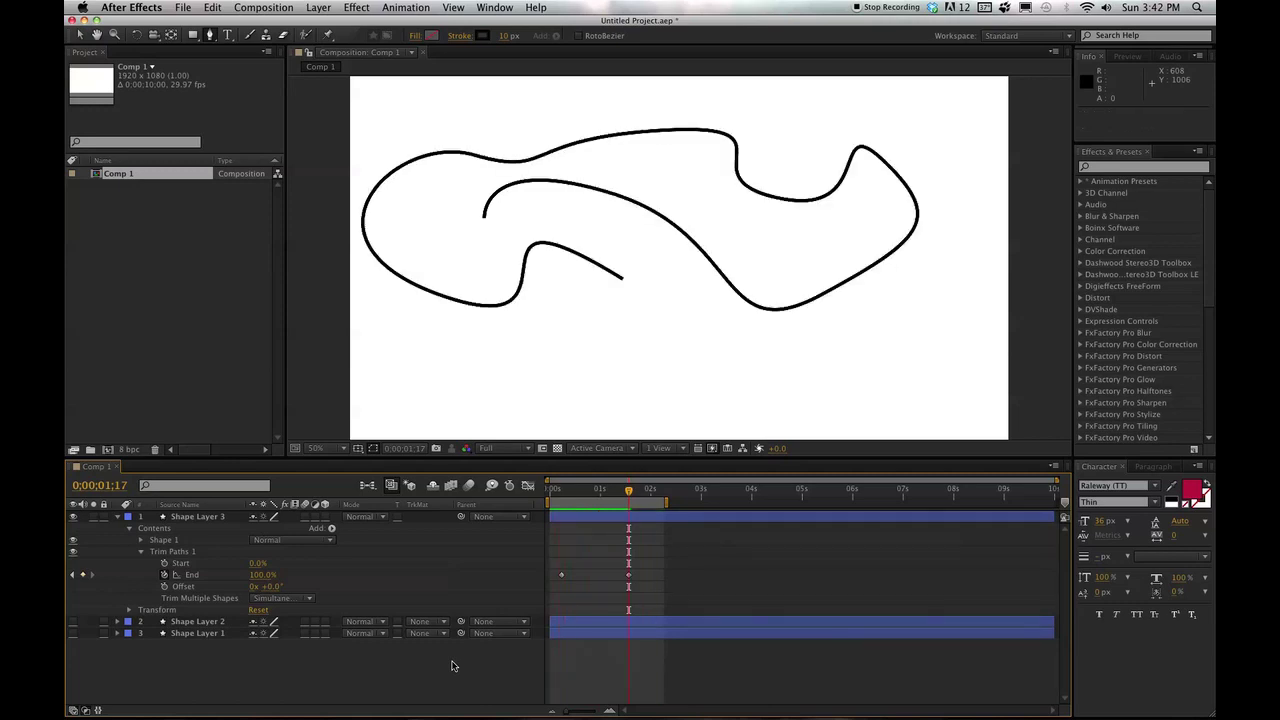
mouse_move(645, 493)
left_mouse_down()
mouse_move(553, 493)
mouse_move(652, 493)
mouse_move(582, 493)
left_mouse_up()
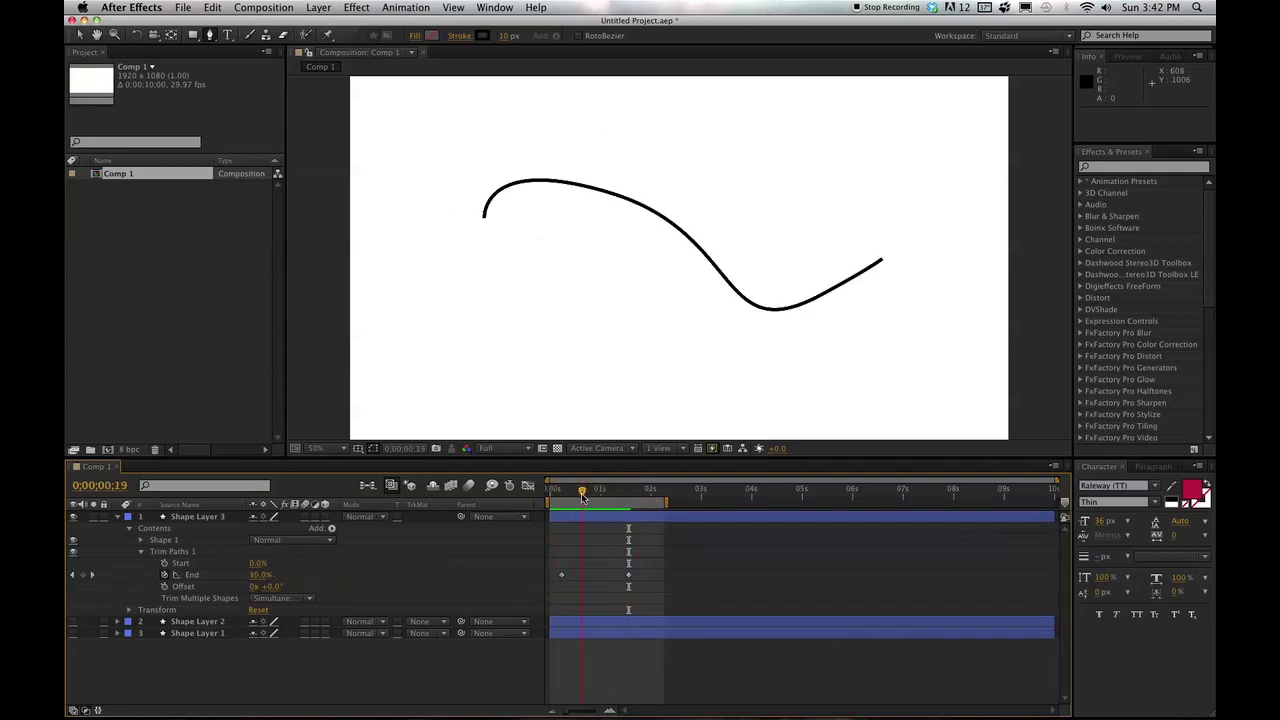